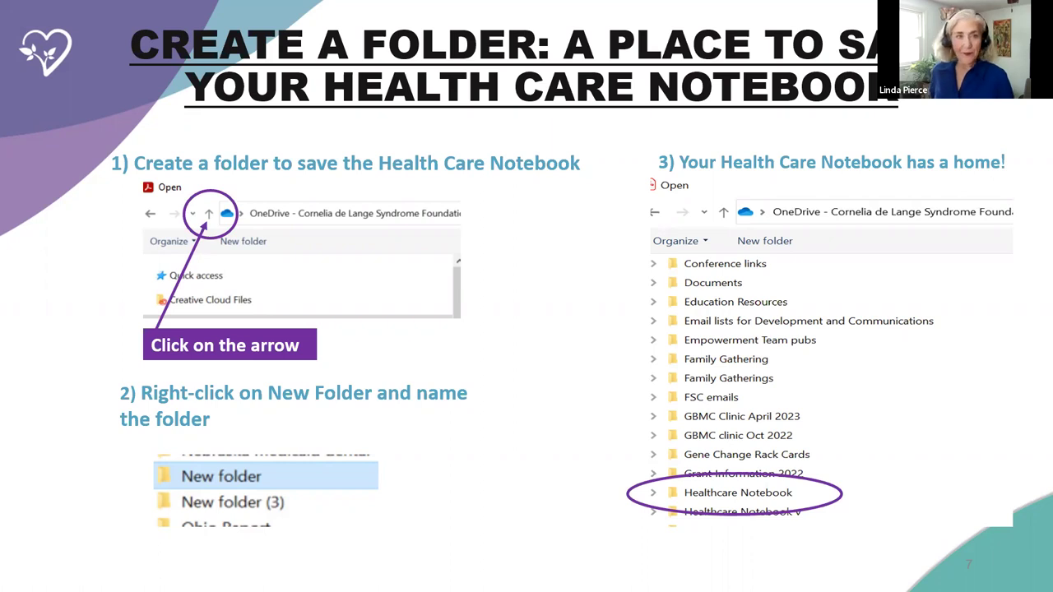
key("Right")
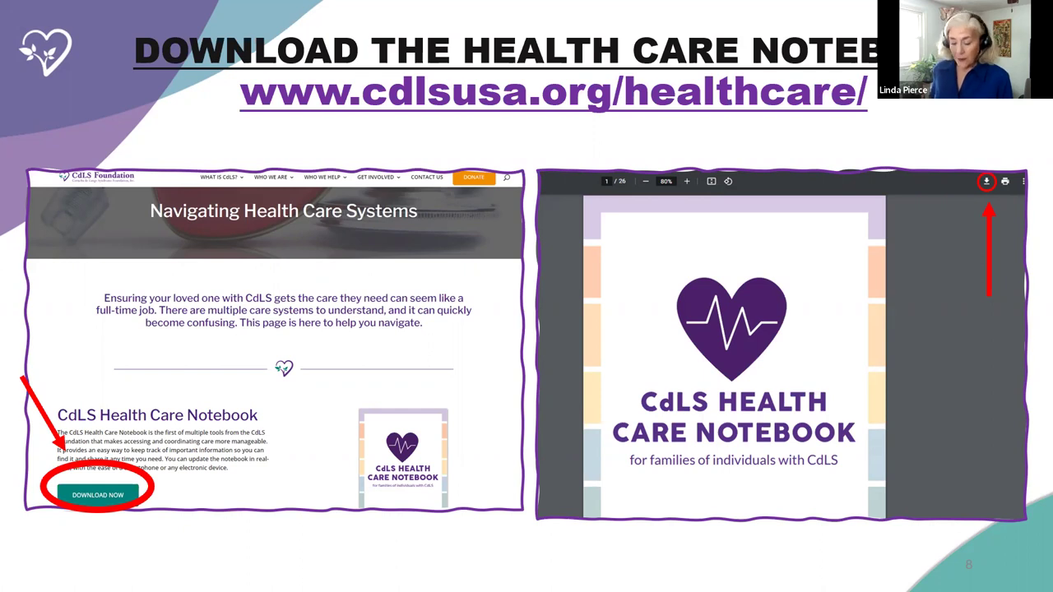
key("Right")
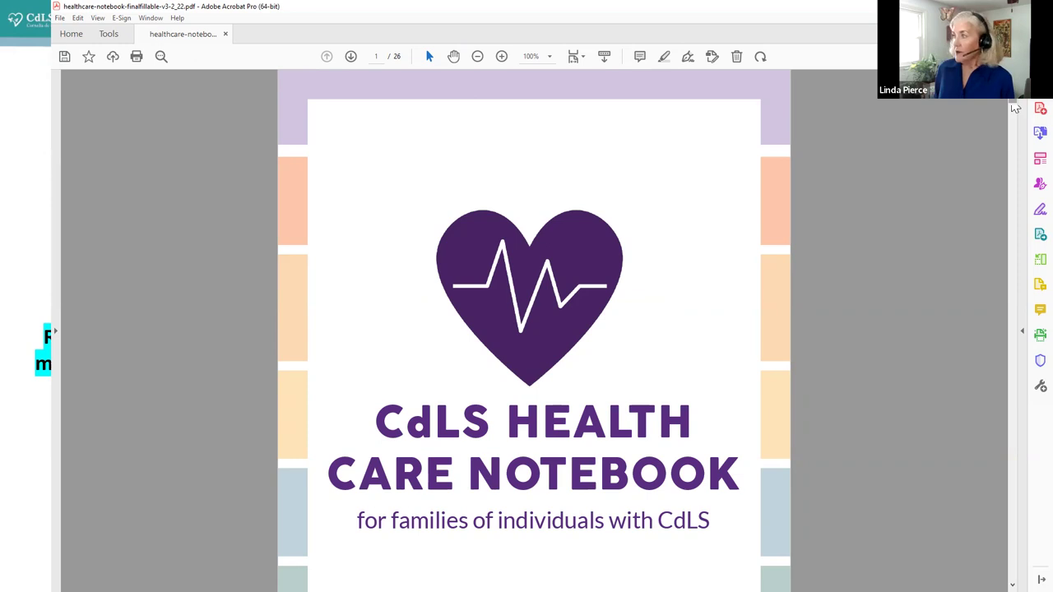
- Review the notebook's cover, table of contents, introduction and personal information page, continuing to the Independence Rating table
key("Right")
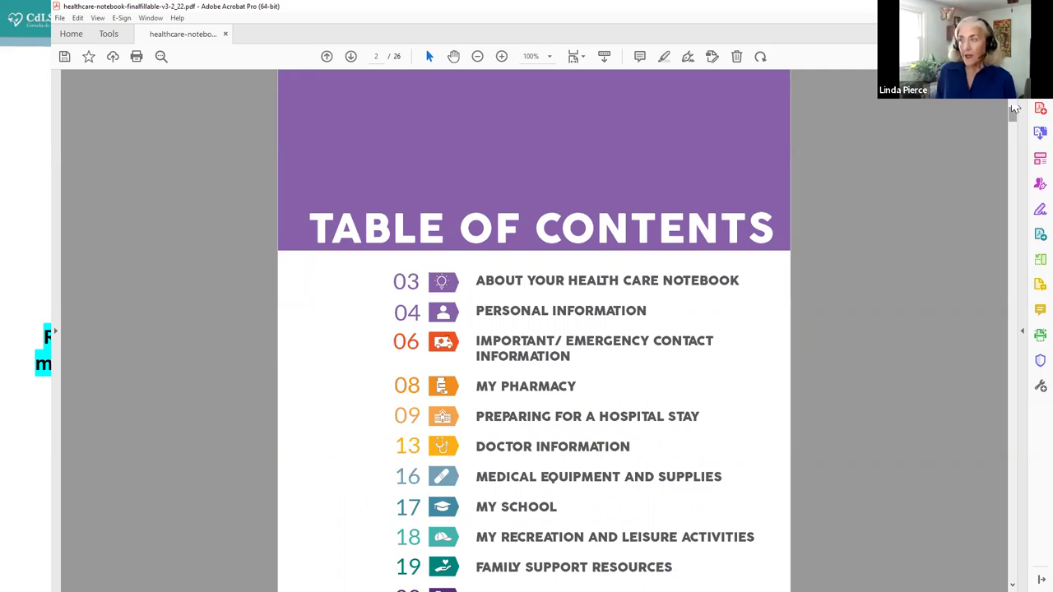
key("Right")
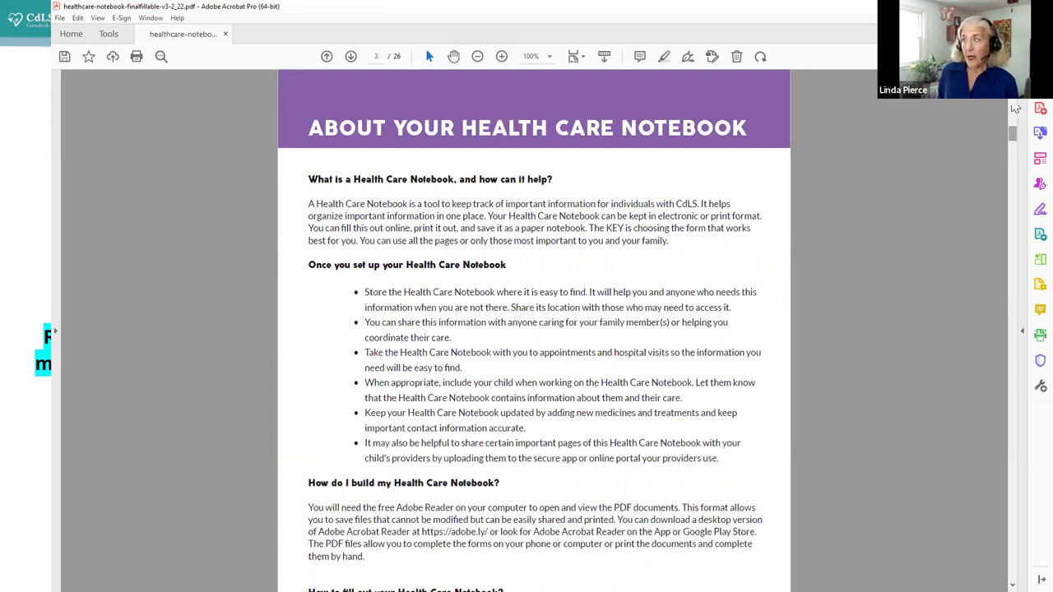
key("Right")
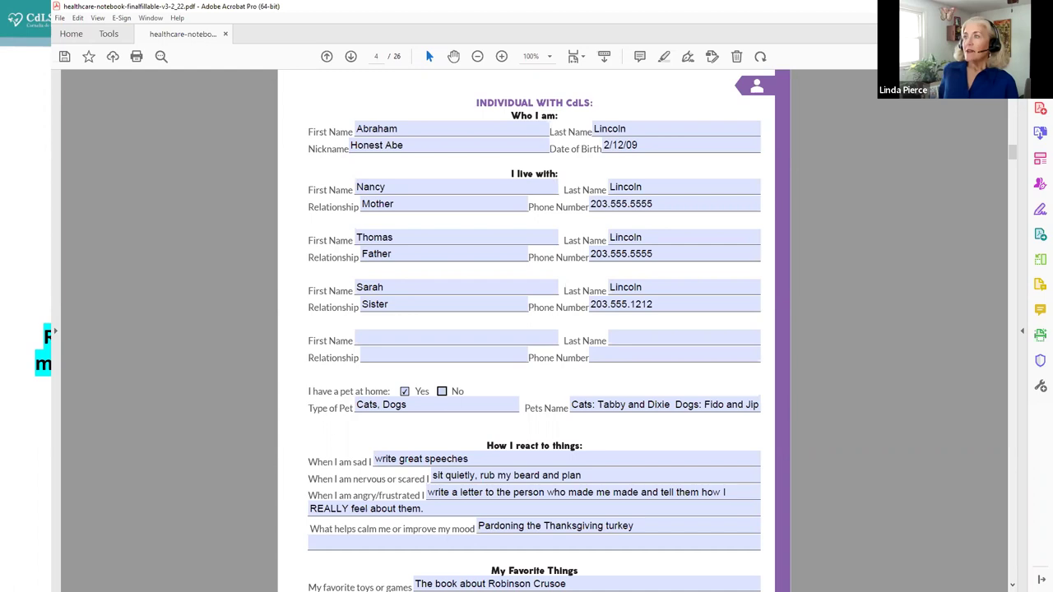
left_click(394, 508)
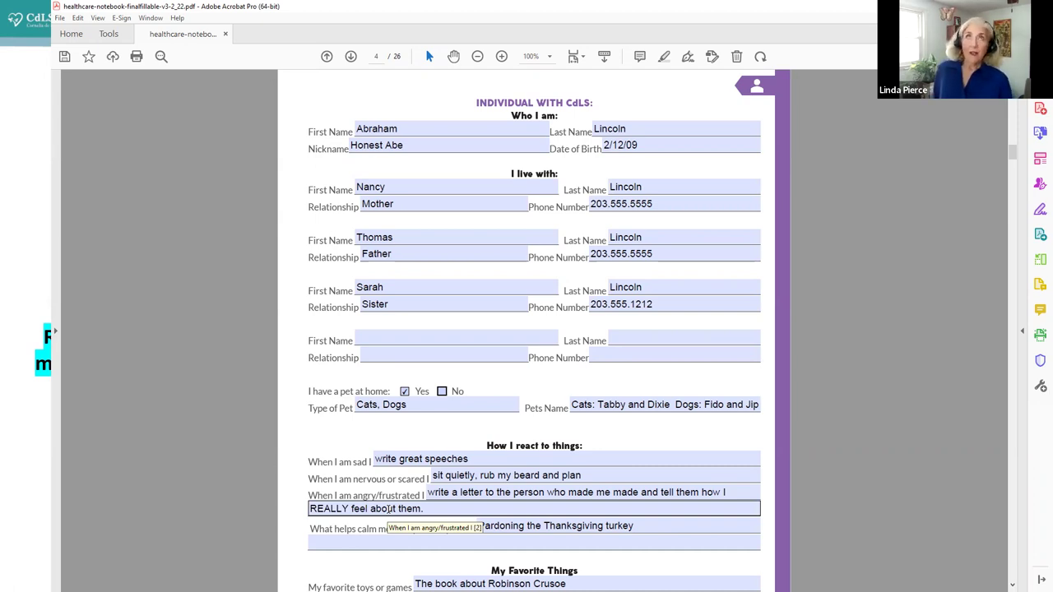
left_click(395, 555)
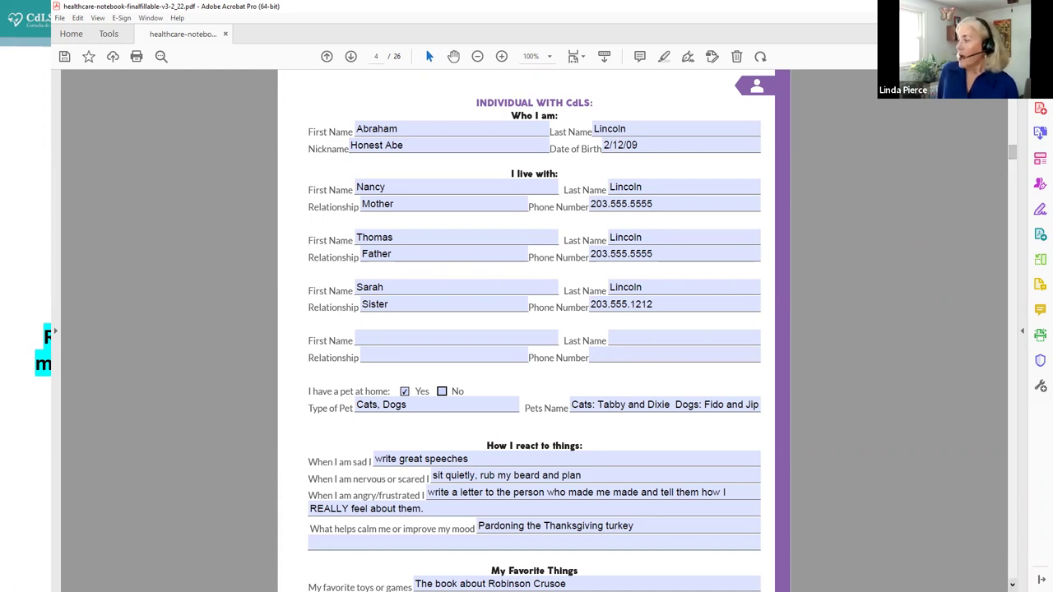
scroll(535, 329, "down", 4)
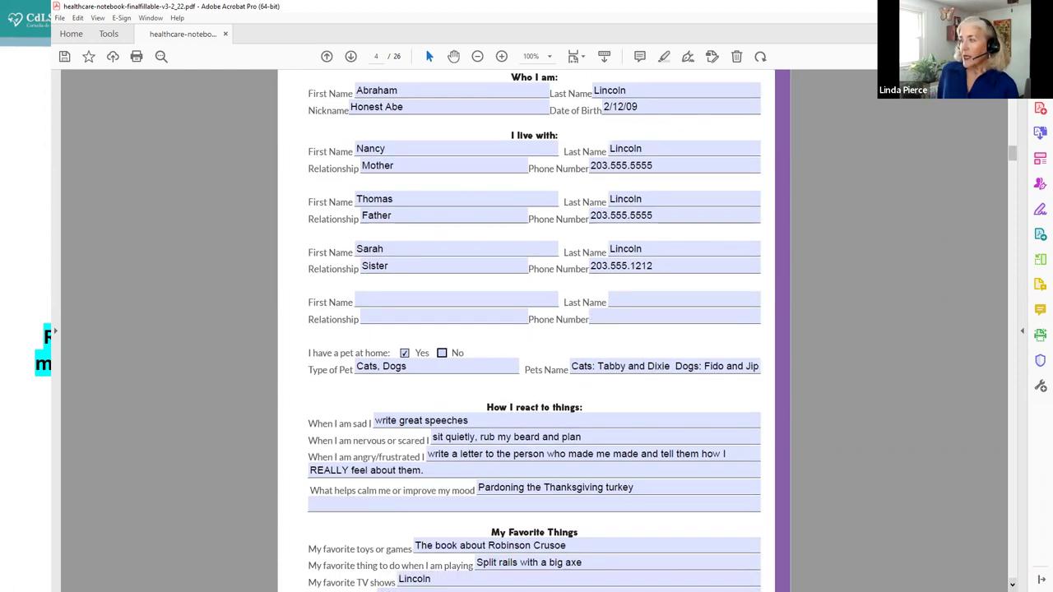
scroll(535, 329, "down", 2)
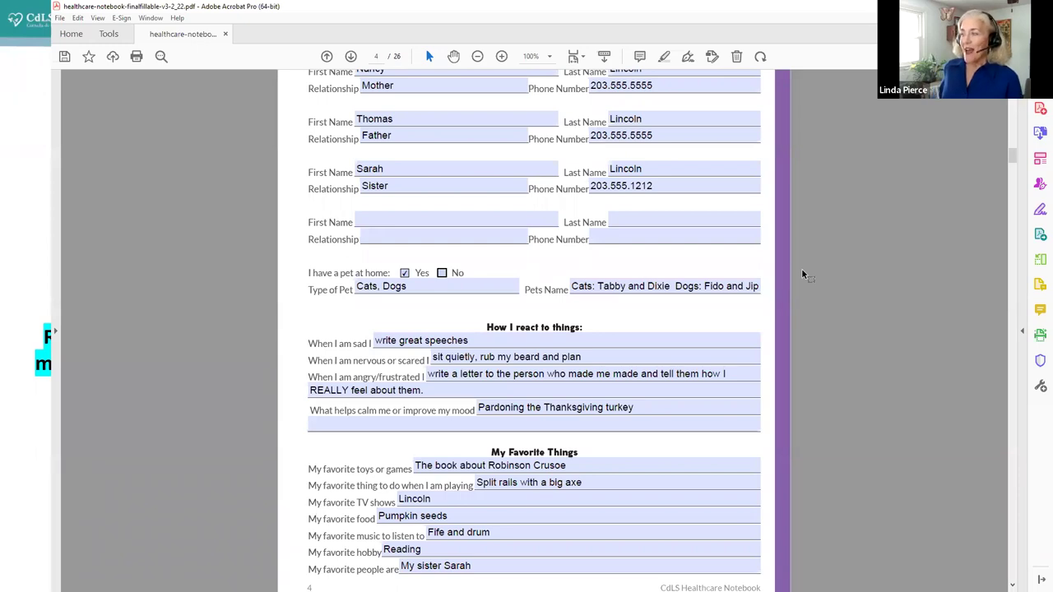
left_click(482, 421)
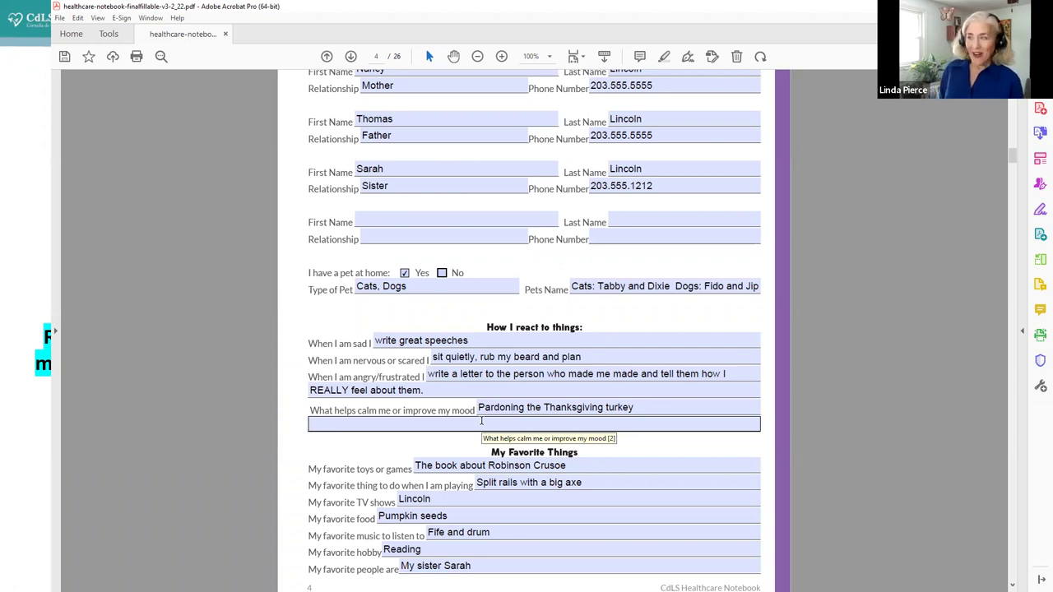
left_click(851, 259)
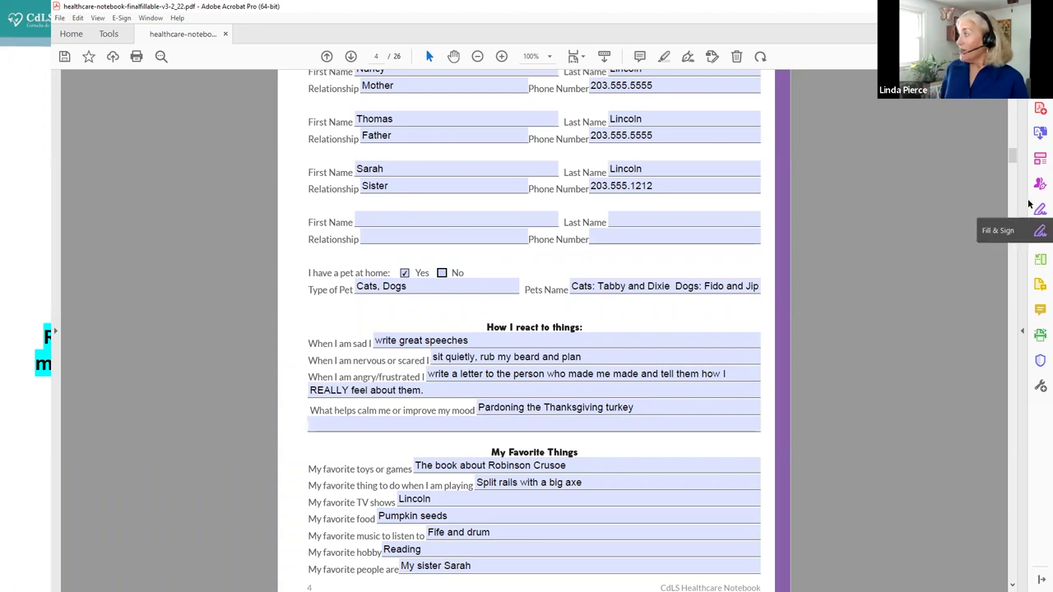
left_click_drag(1015, 163, 1015, 167)
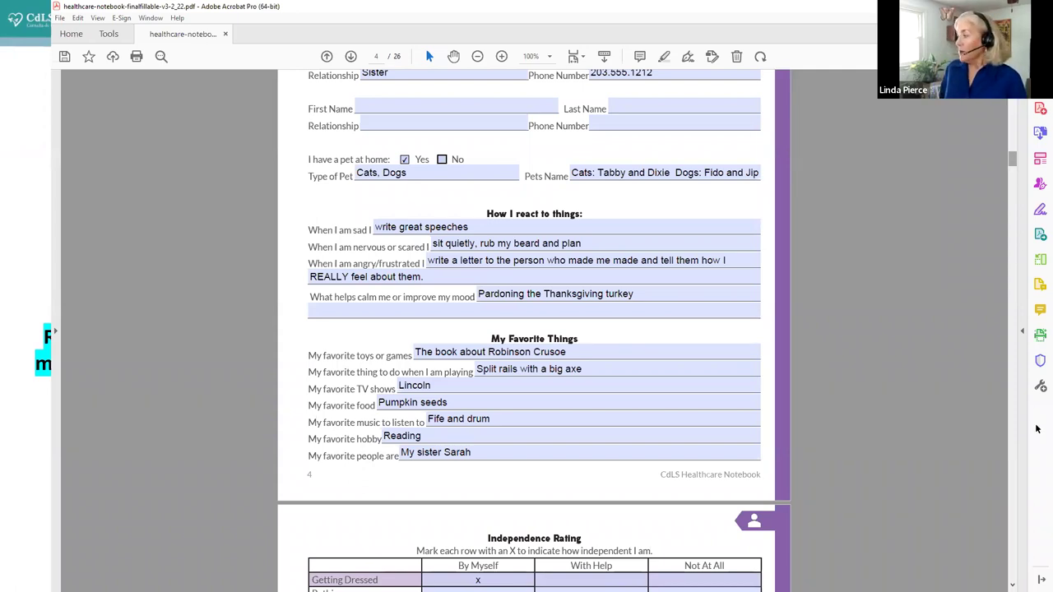
left_click(1012, 584)
scroll(1012, 584, "down", 5)
scroll(534, 329, "down", 2)
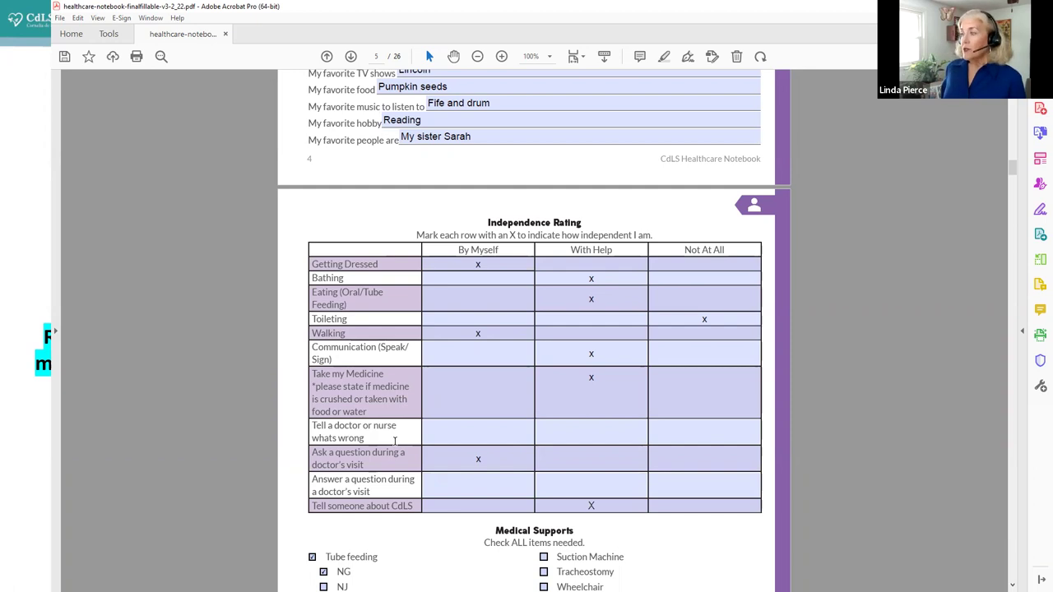
left_click(704, 426)
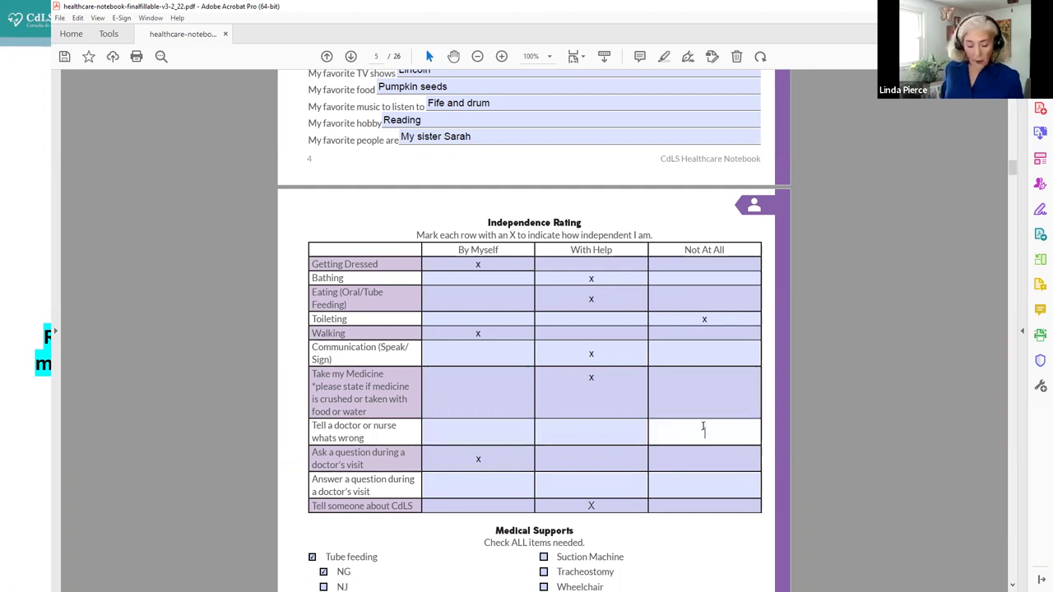
type("x")
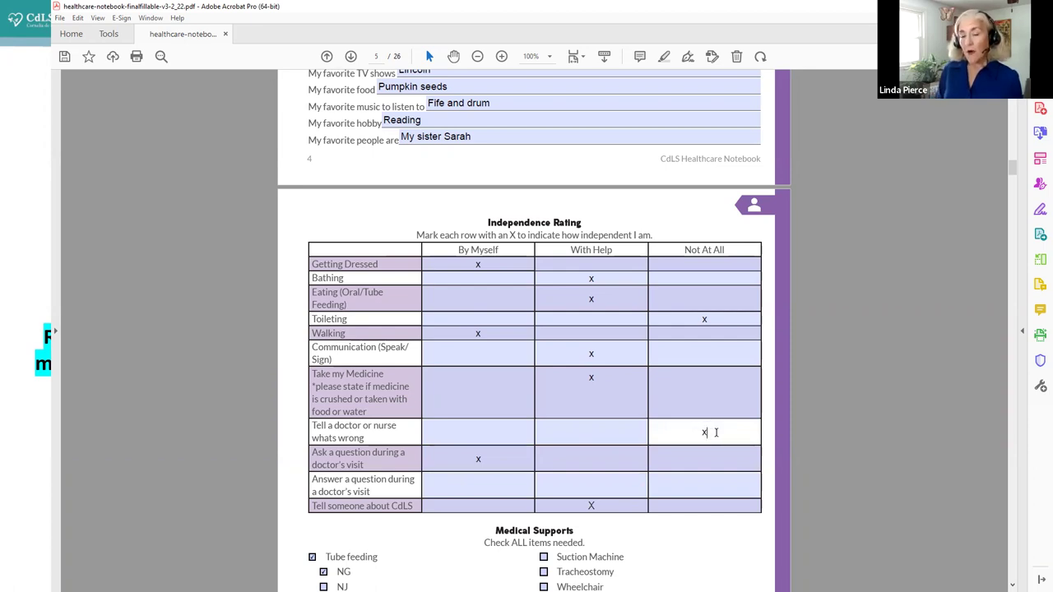
key("BackSpace")
left_click(600, 424)
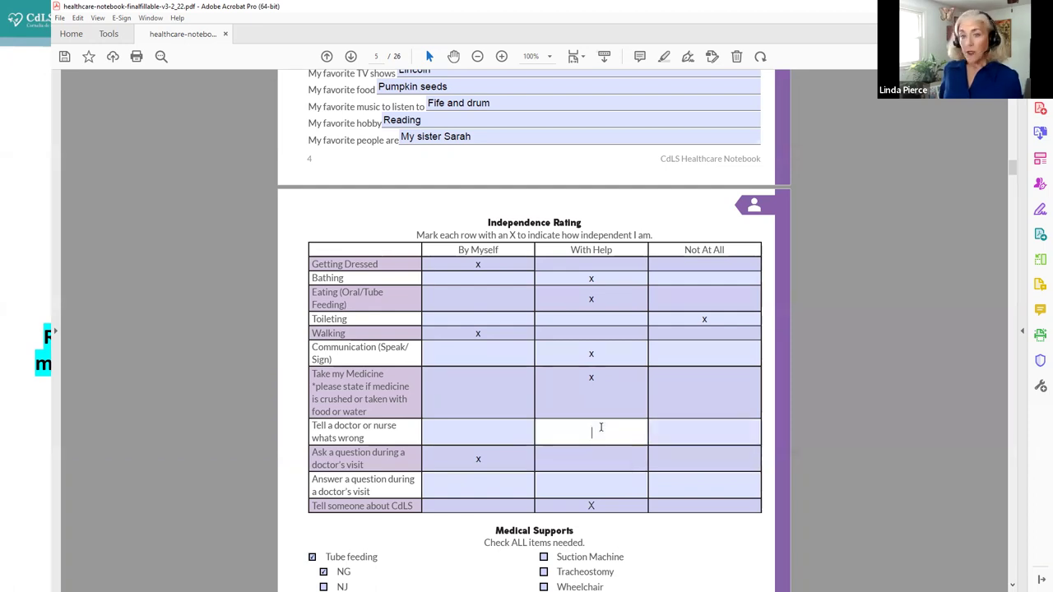
type("x")
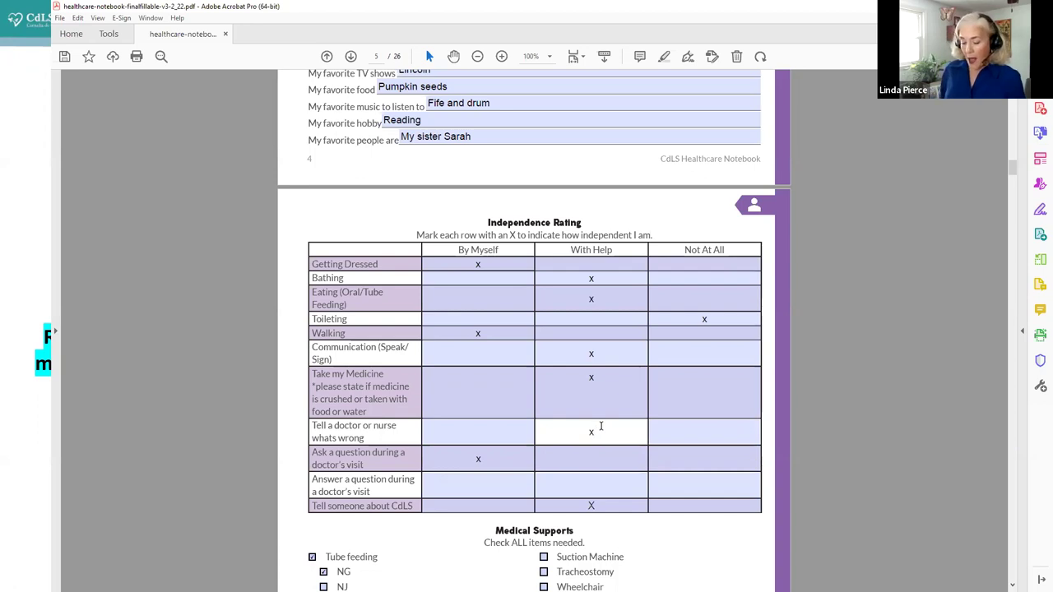
key("BackSpace")
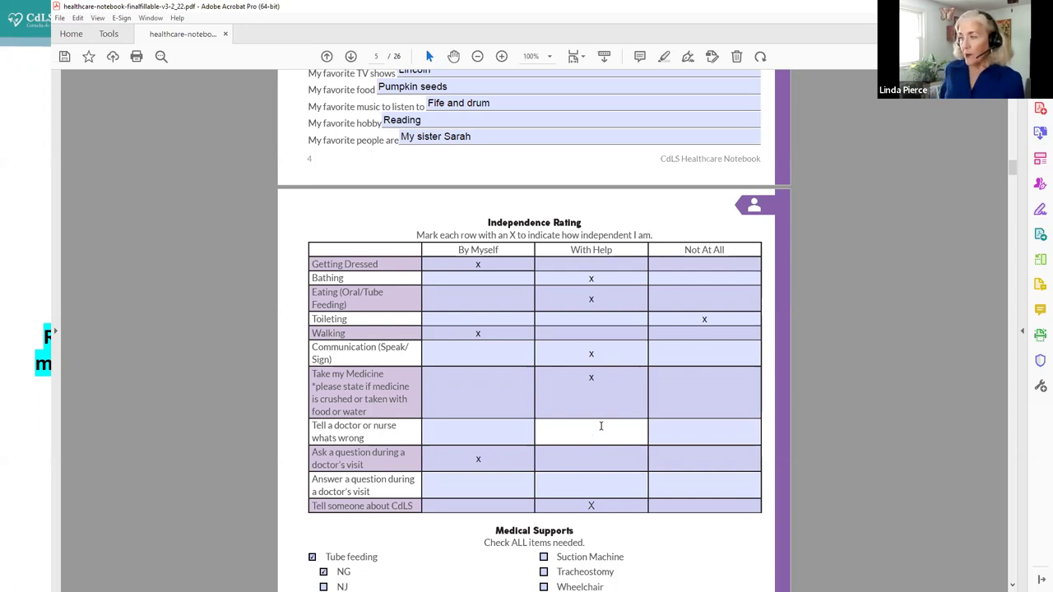
- Mark the "Tell a doctor or nurse whats wrong" row of the Independence Rating table with an x under By Myself
left_click(498, 431)
type("x")
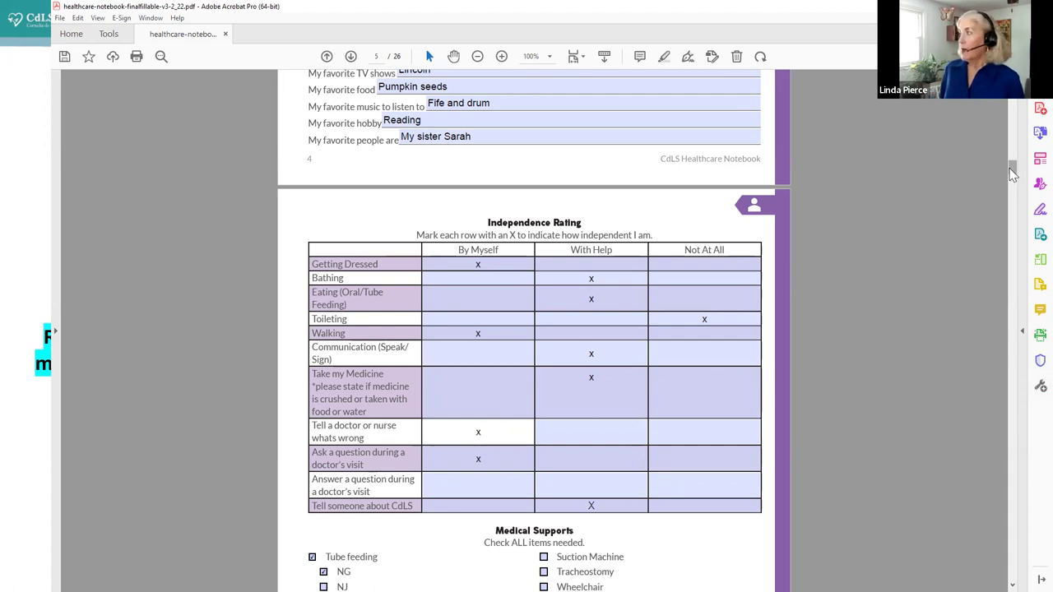
- Review the Medical Supports and Providers checklists, the emergency contact information and the Medical Insurance section
left_click_drag(1013, 173, 1013, 183)
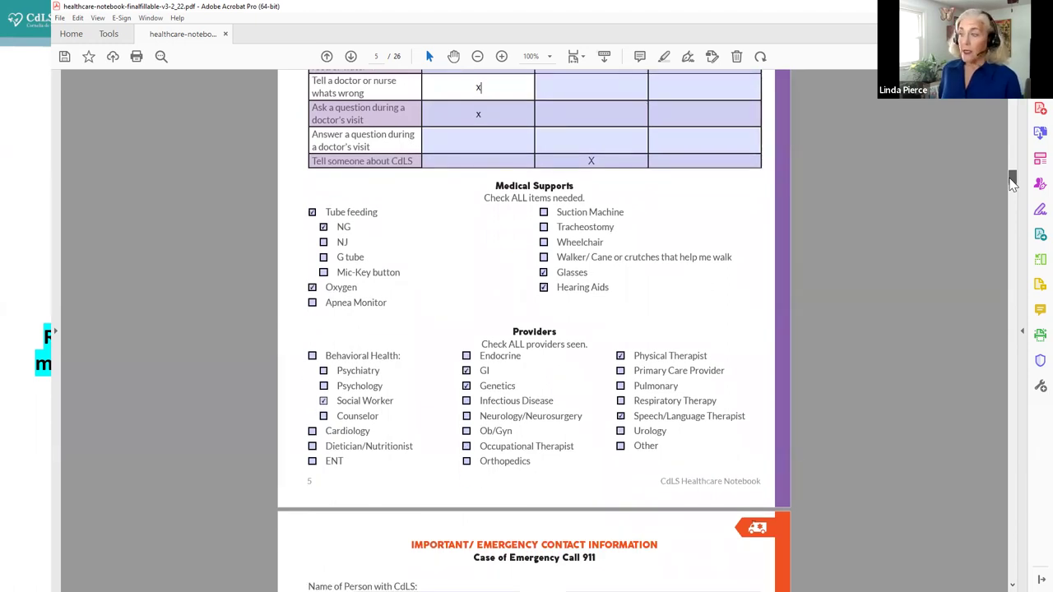
scroll(932, 188, "down", 3)
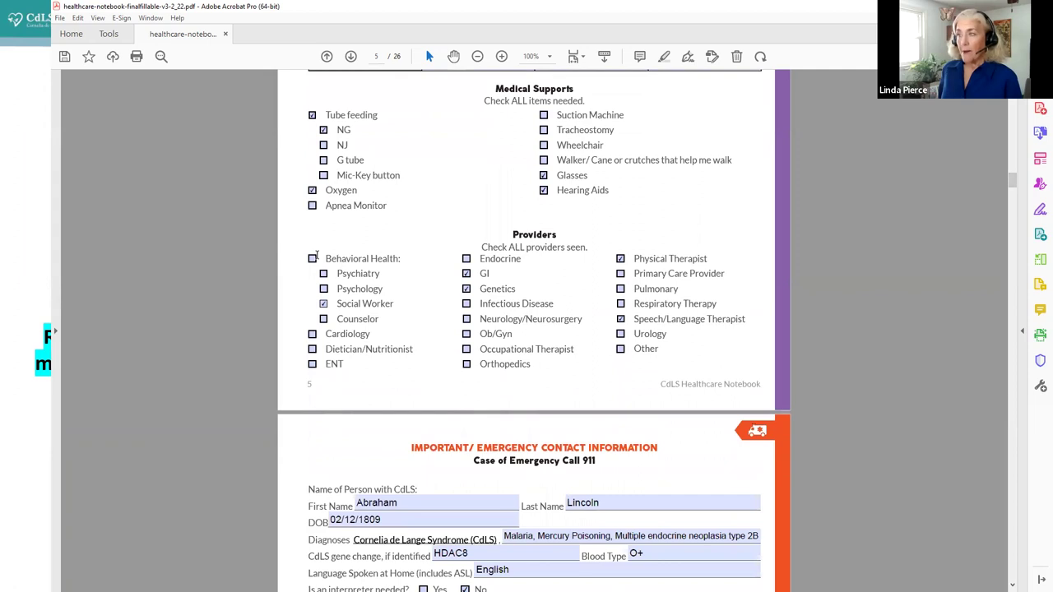
left_click(313, 335)
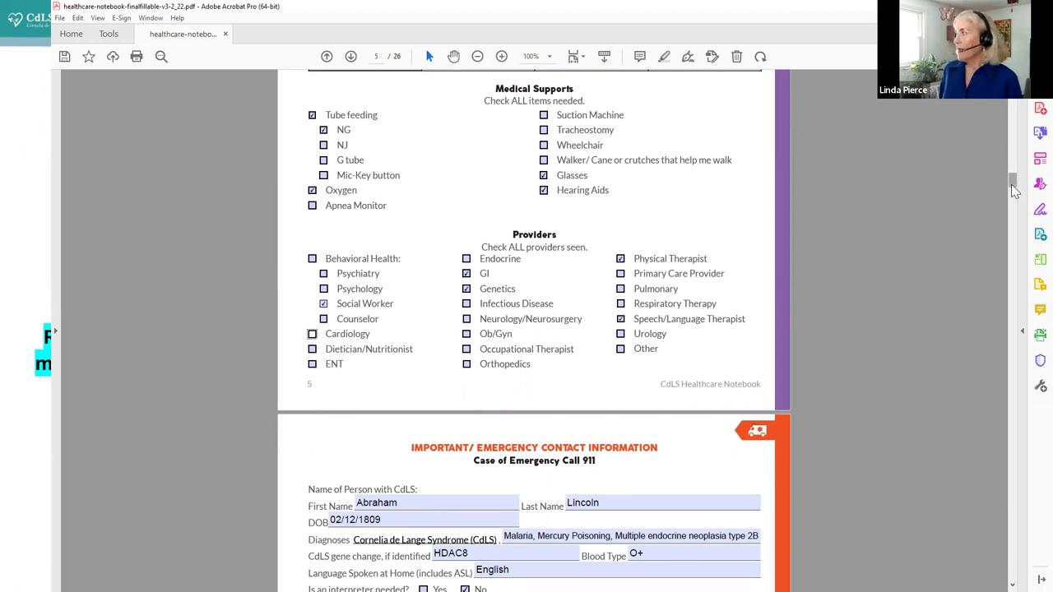
left_click_drag(1011, 184, 1013, 198)
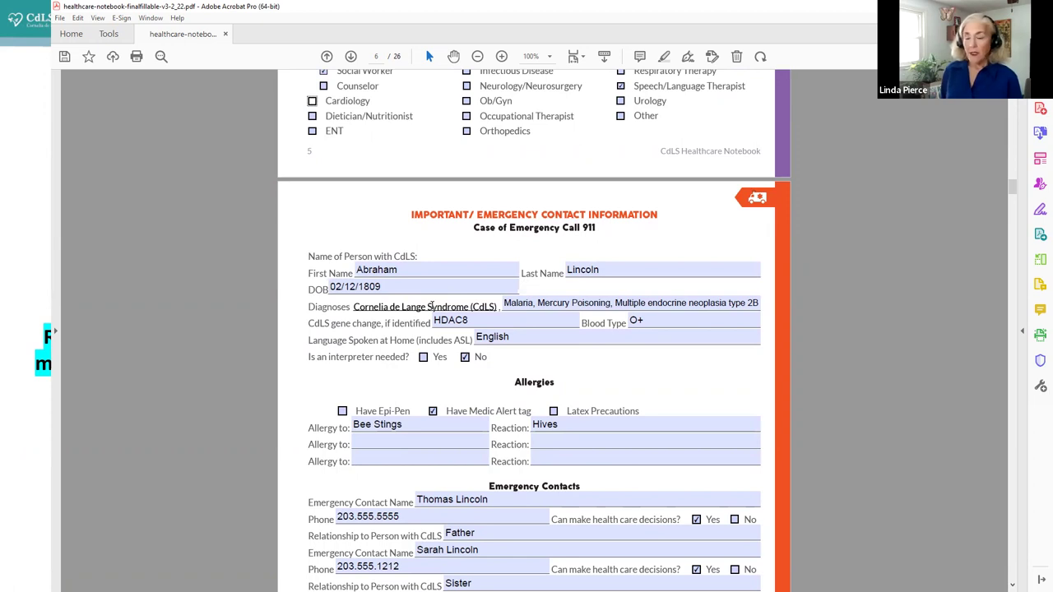
left_click(519, 306)
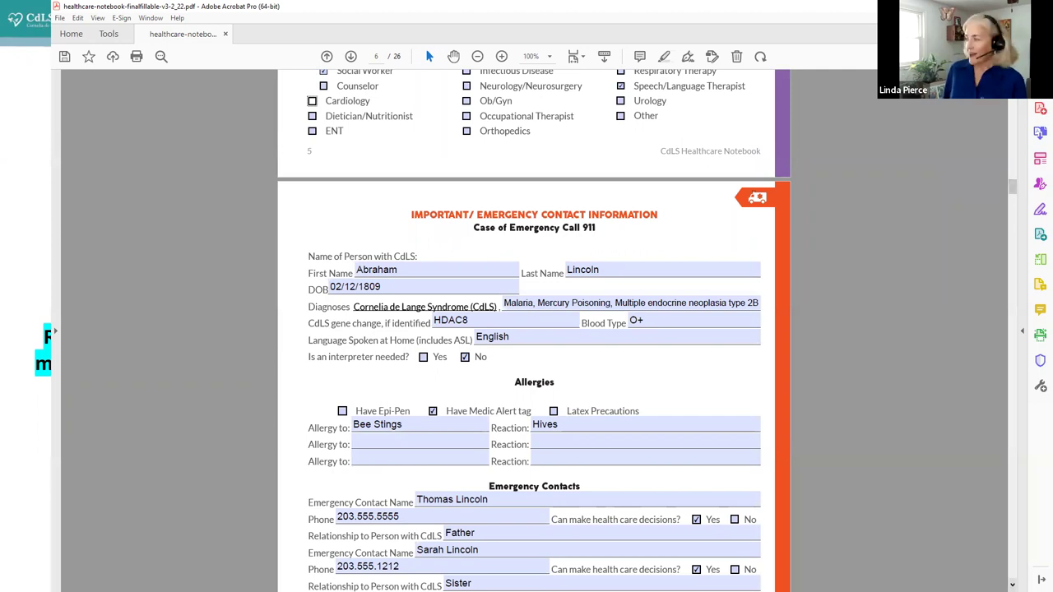
scroll(534, 329, "down", 3)
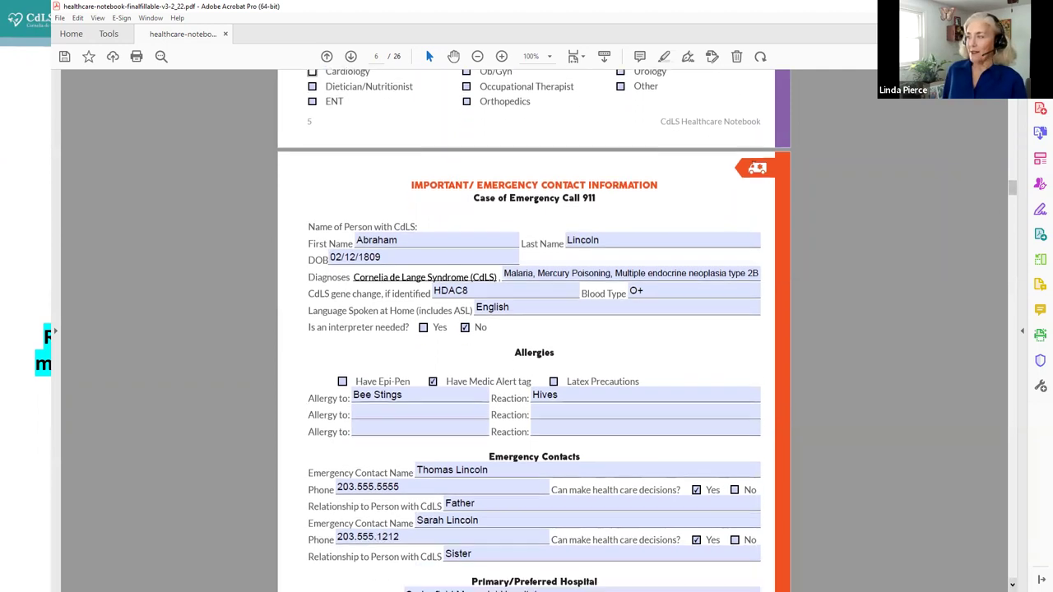
scroll(534, 329, "down", 5)
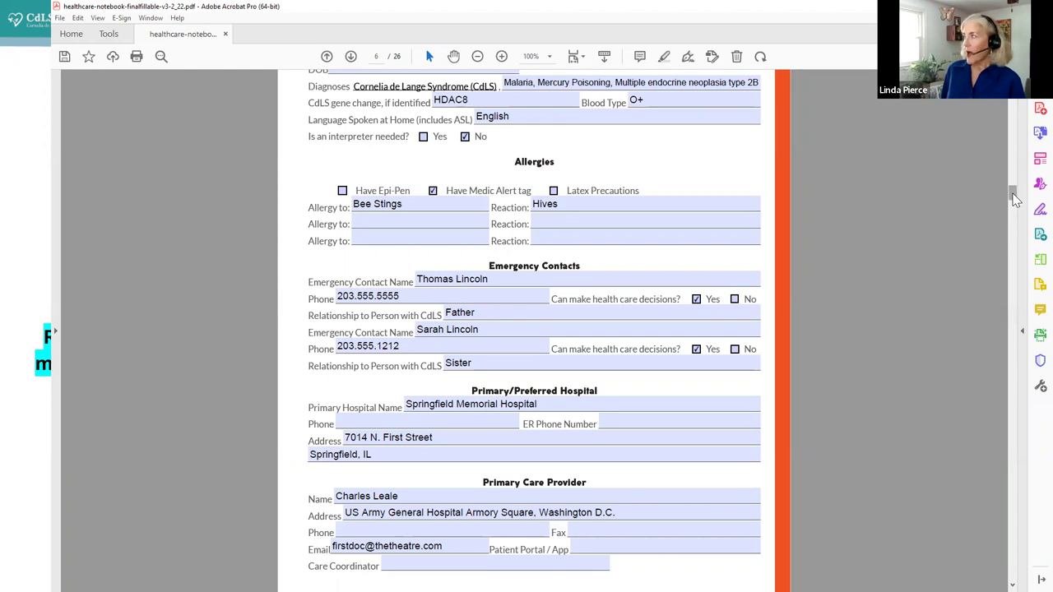
scroll(1013, 197, "up", 1)
left_click_drag(1014, 198, 1016, 205)
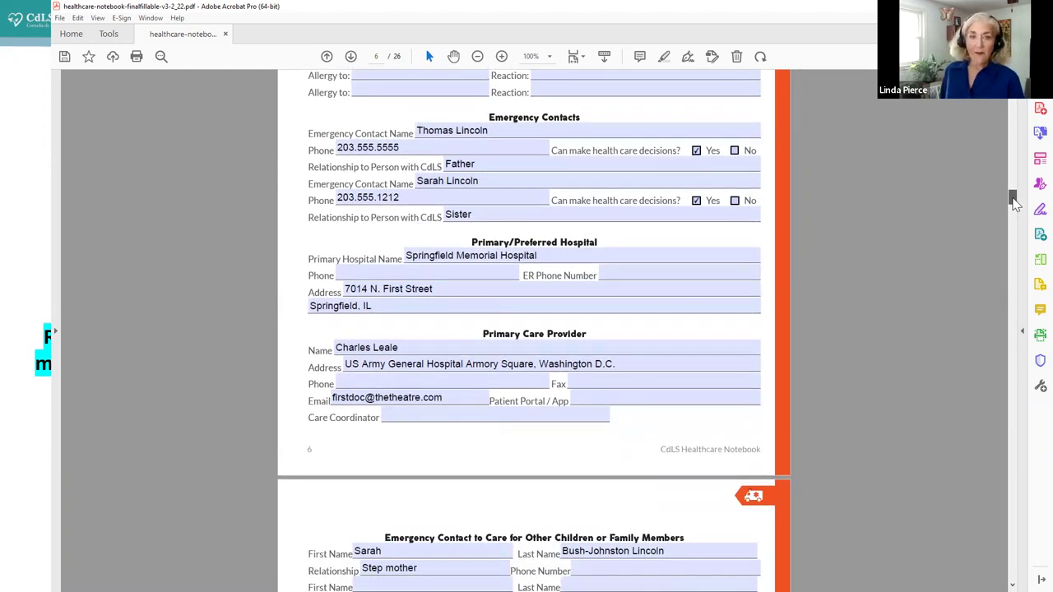
scroll(1016, 205, "down", 2)
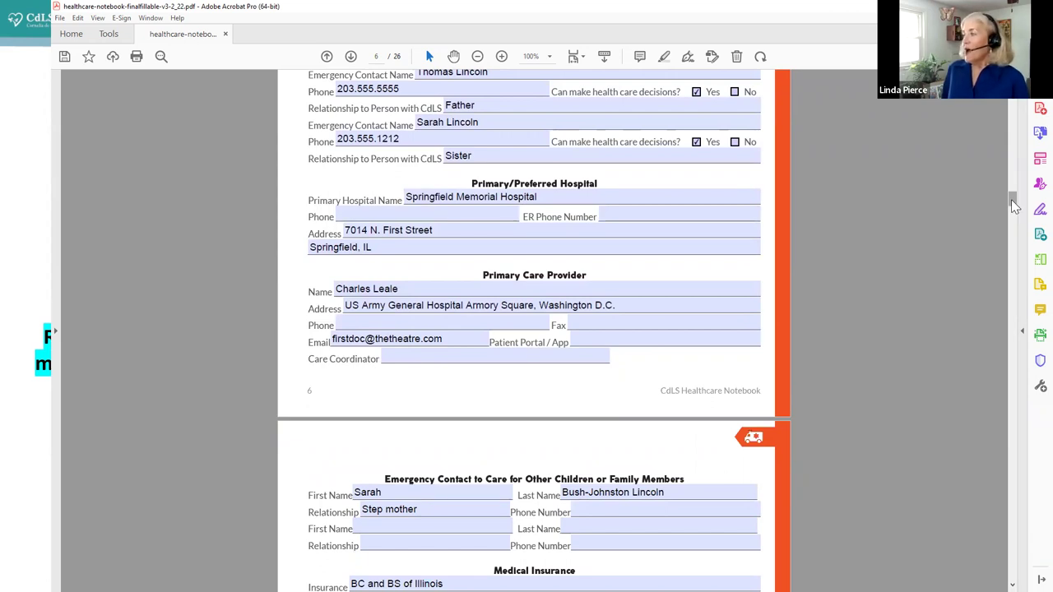
left_click_drag(1014, 203, 1014, 211)
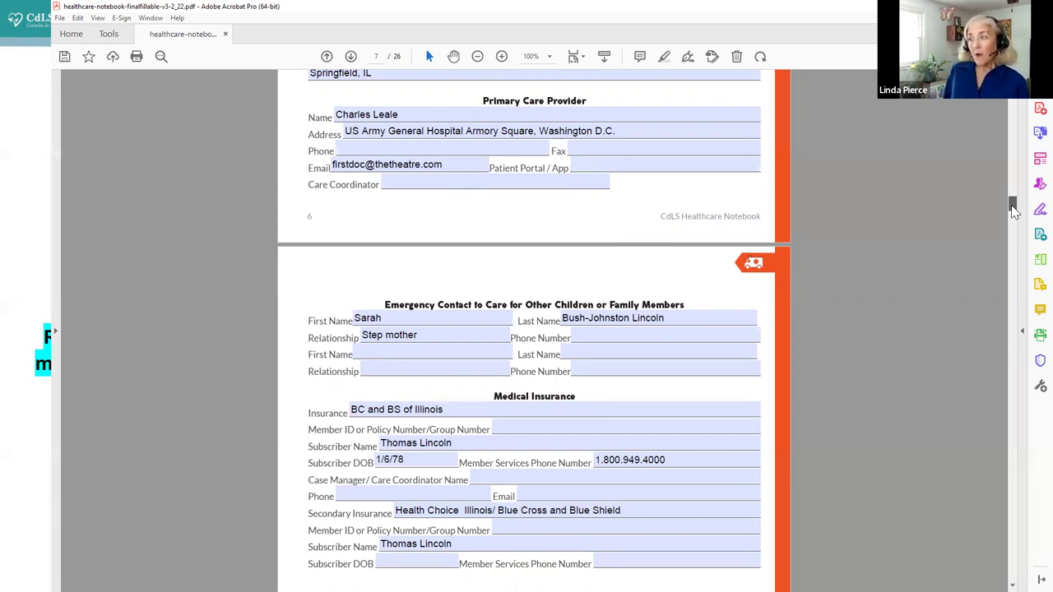
left_click_drag(1014, 211, 1014, 213)
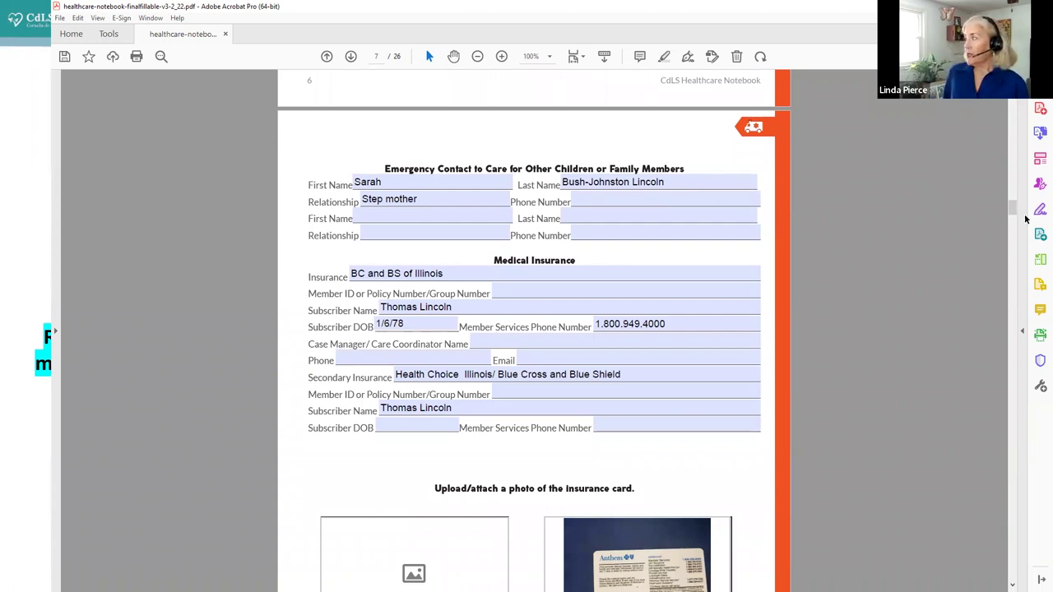
scroll(1014, 216, "down", 2)
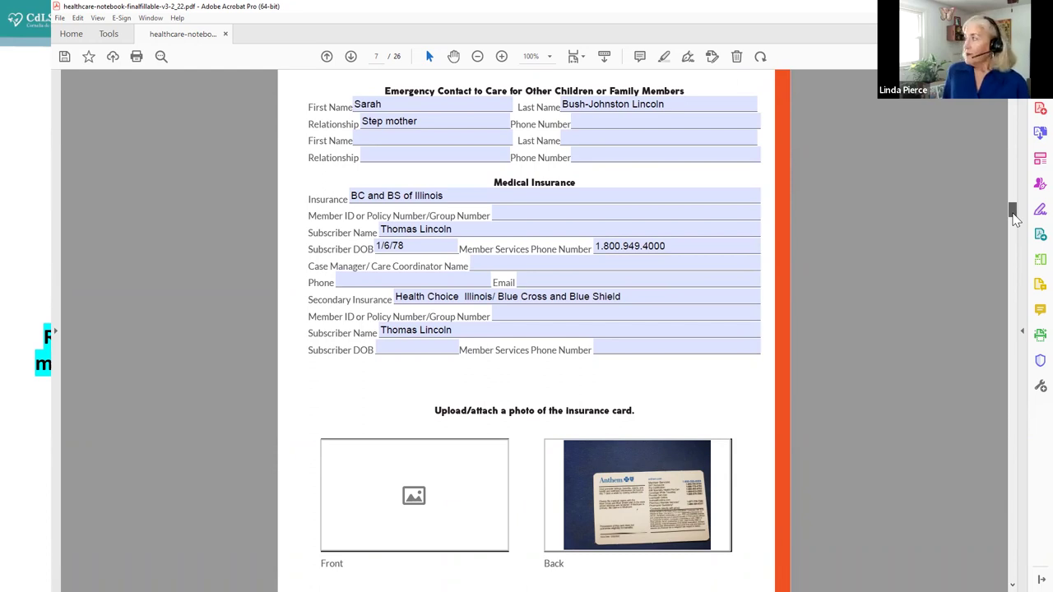
- Insert the portrait image from the Healthcare Notebook v folder into the Front insurance card photo field
left_click_drag(1015, 219, 1015, 224)
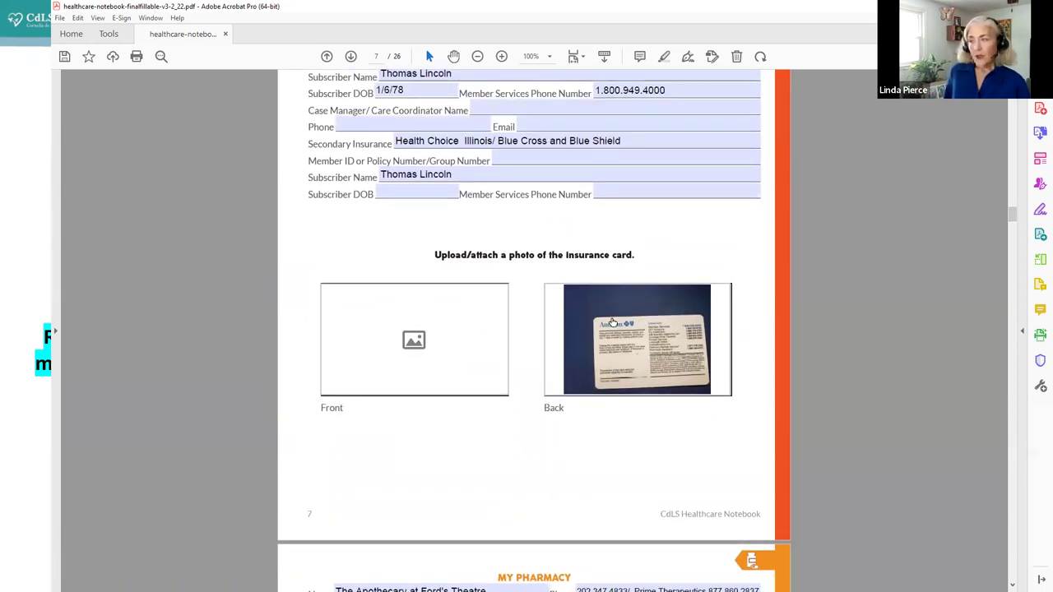
left_click(409, 341)
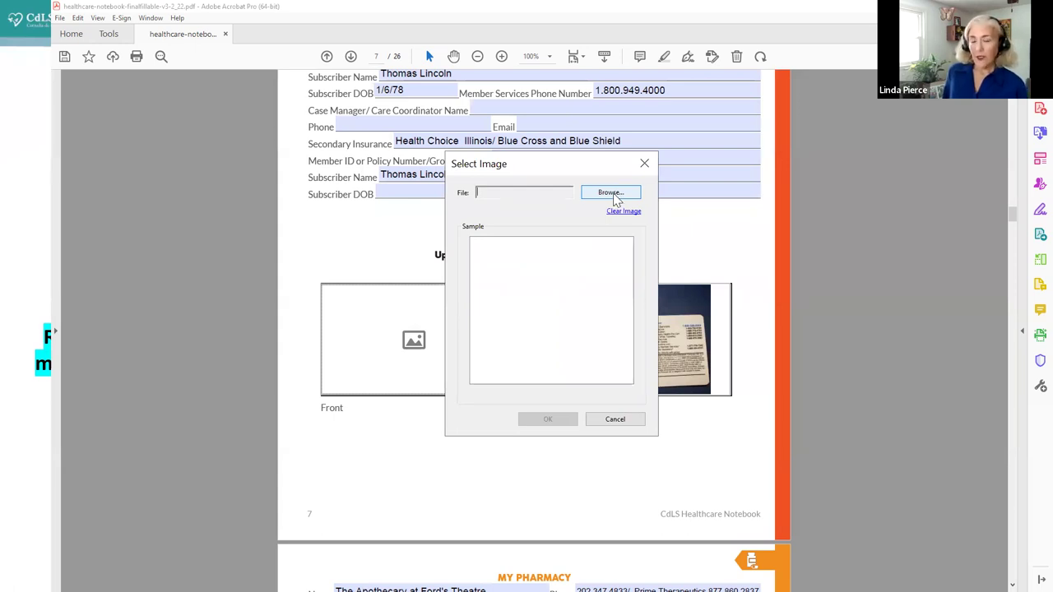
left_click(614, 196)
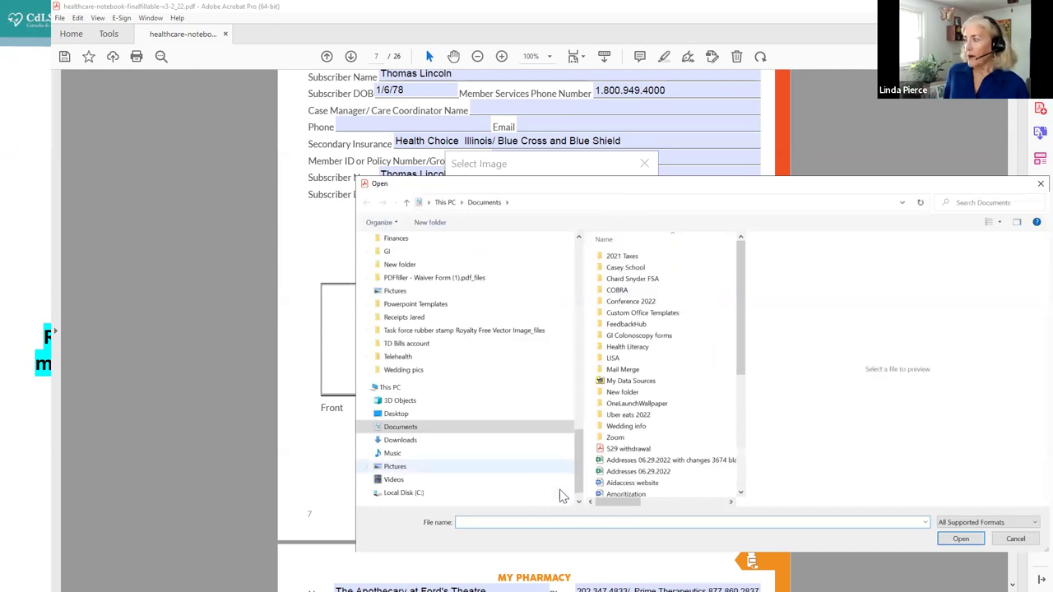
scroll(577, 432, "up", 2)
left_click_drag(576, 433, 577, 333)
left_click(423, 281)
left_click(645, 292)
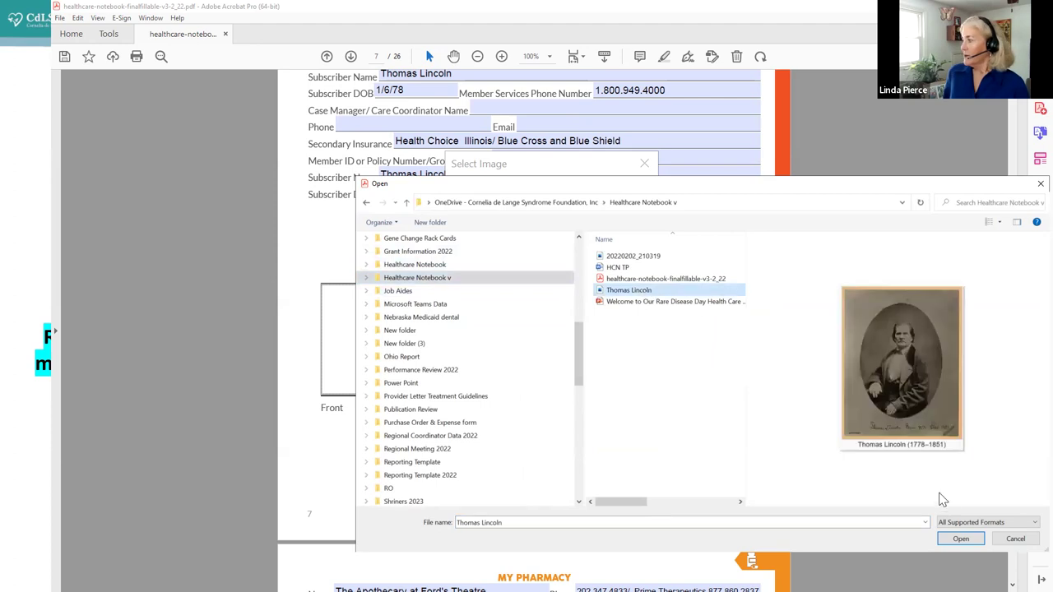
left_click(961, 539)
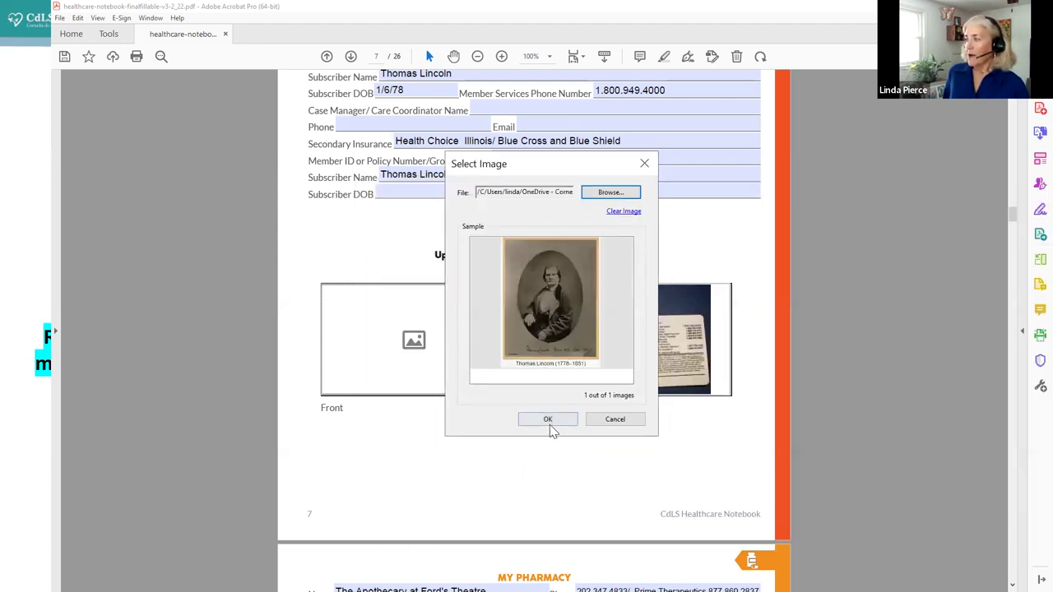
left_click(548, 420)
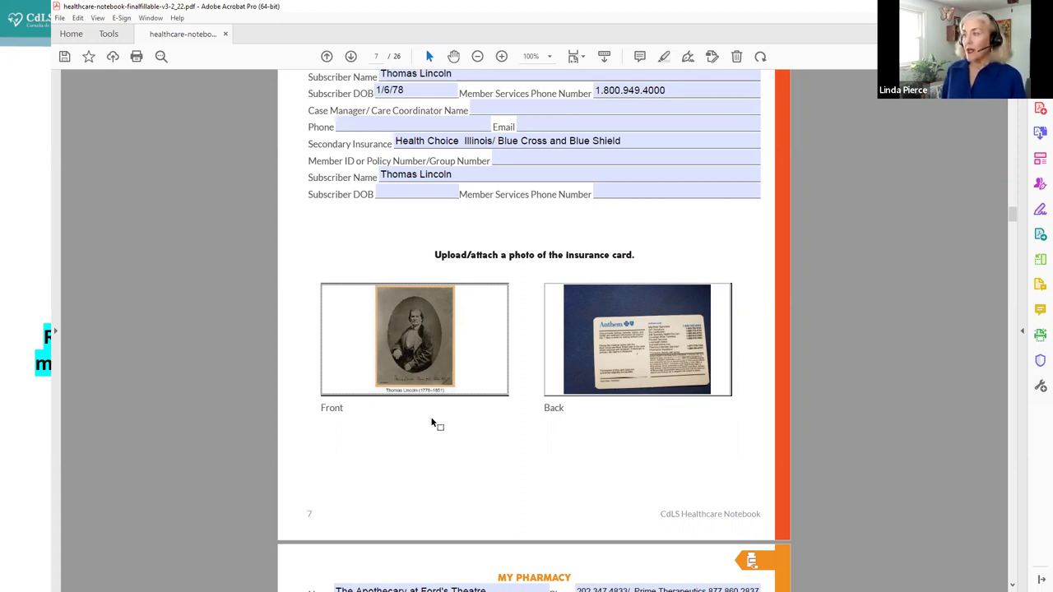
- Clear the image from the Front insurance card photo field
left_click(422, 355)
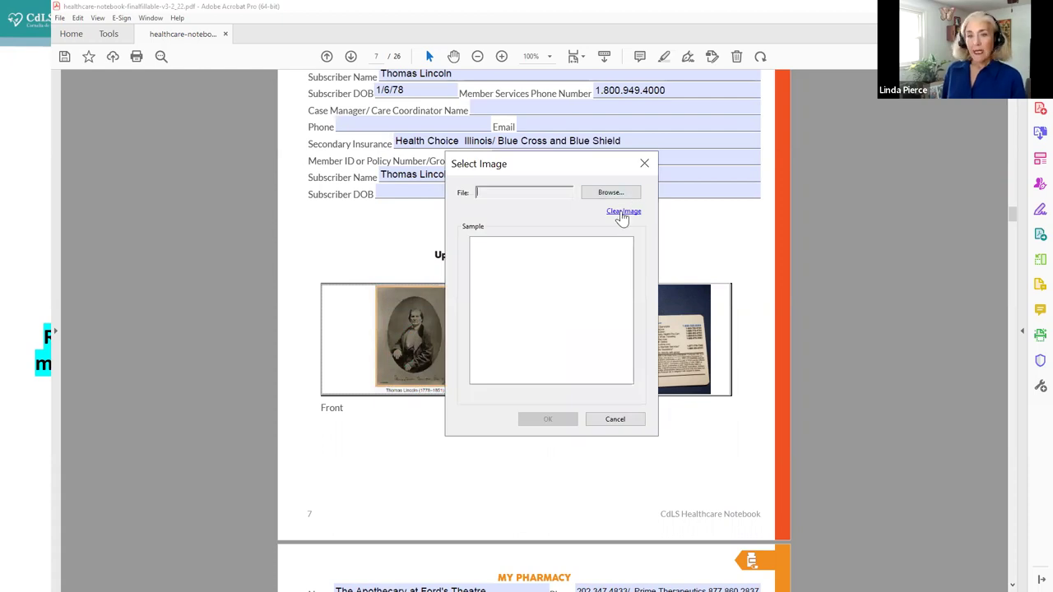
left_click(623, 214)
left_click(548, 421)
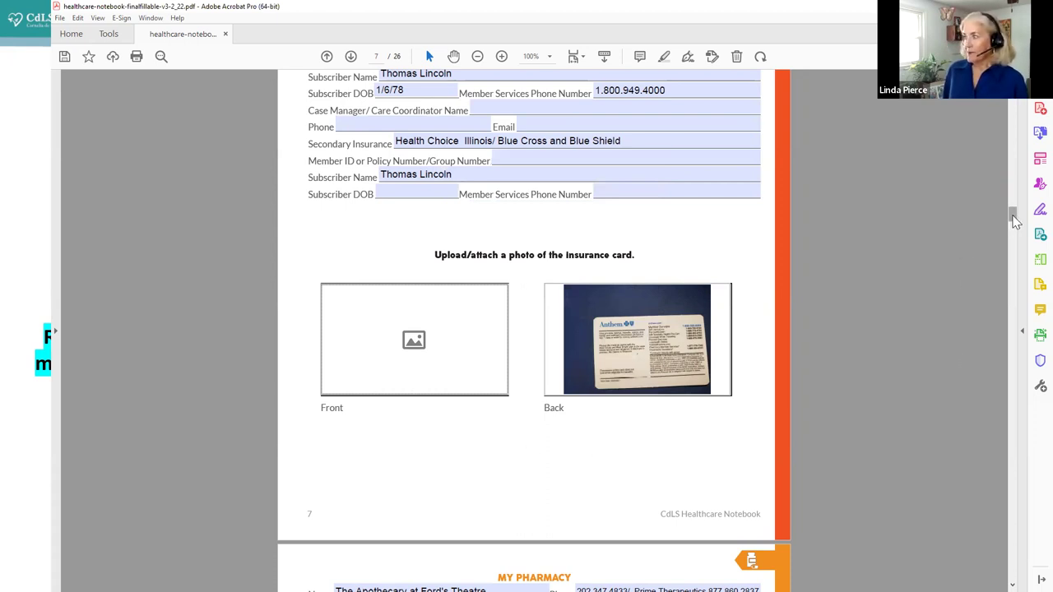
- Review the My Pharmacy section, including the specialty pharmacy fields, and continue to the My Medication List table
left_click_drag(1014, 220, 1012, 225)
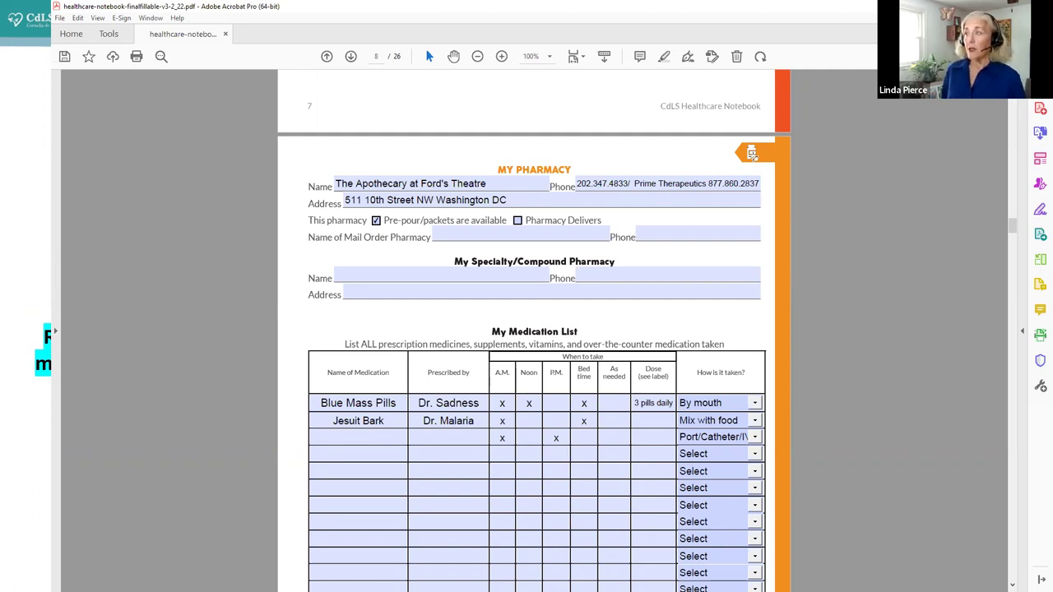
left_click(453, 197)
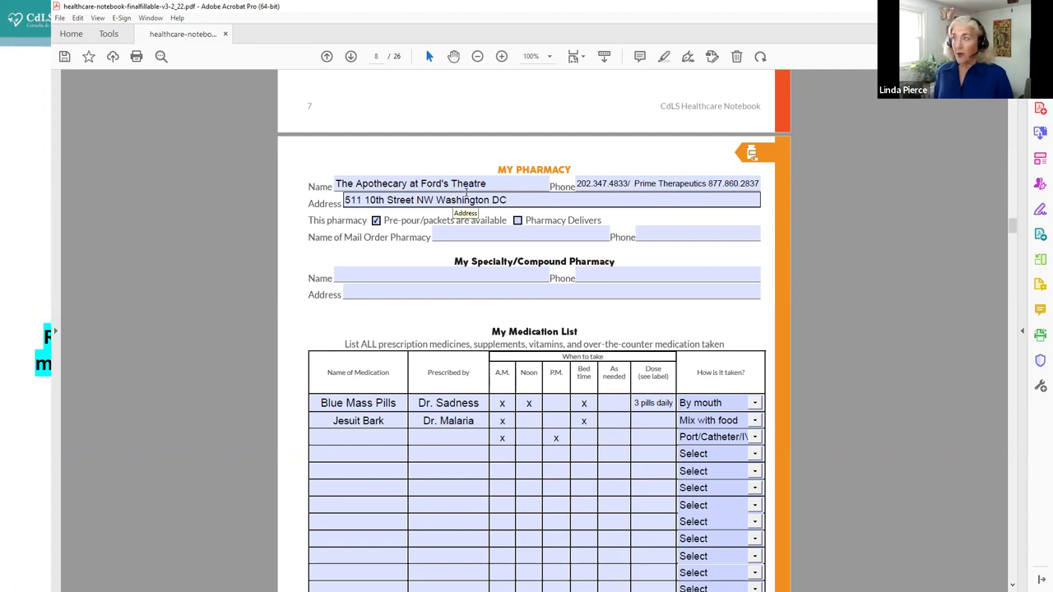
left_click(965, 292)
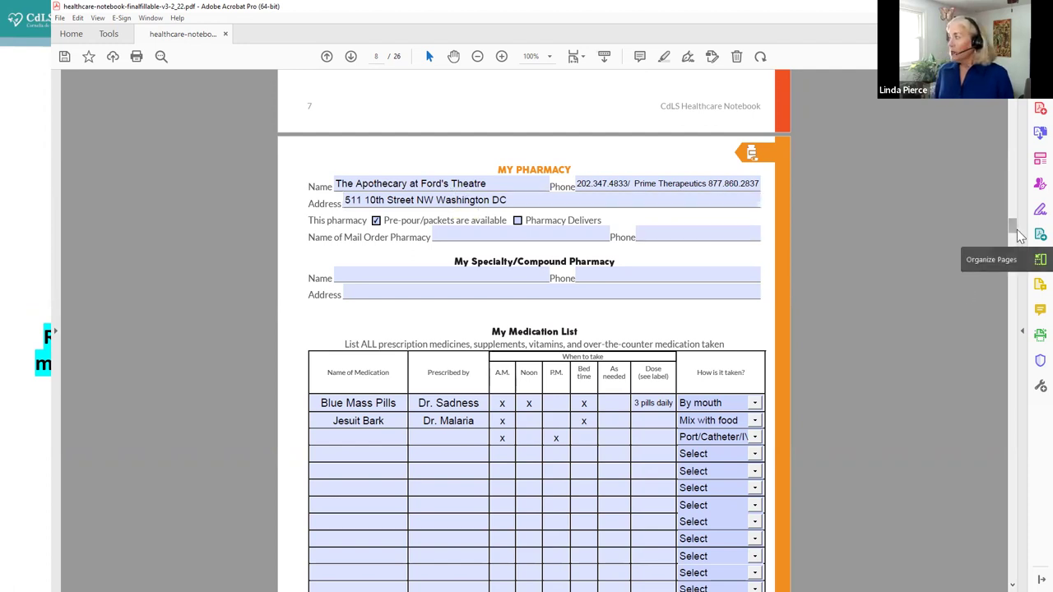
scroll(1013, 219, "up", 3)
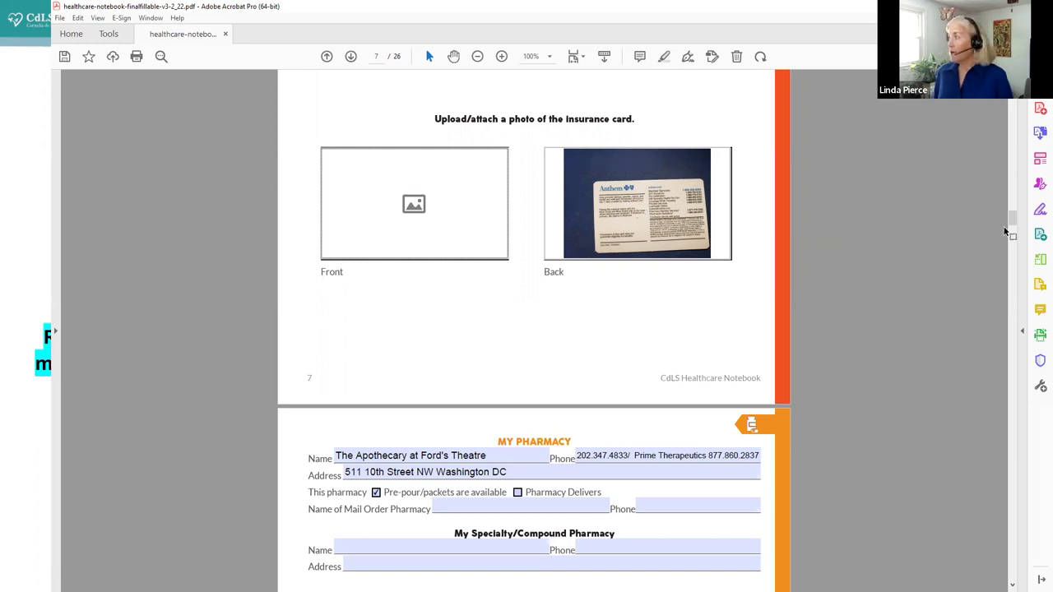
left_click_drag(1015, 222, 1017, 233)
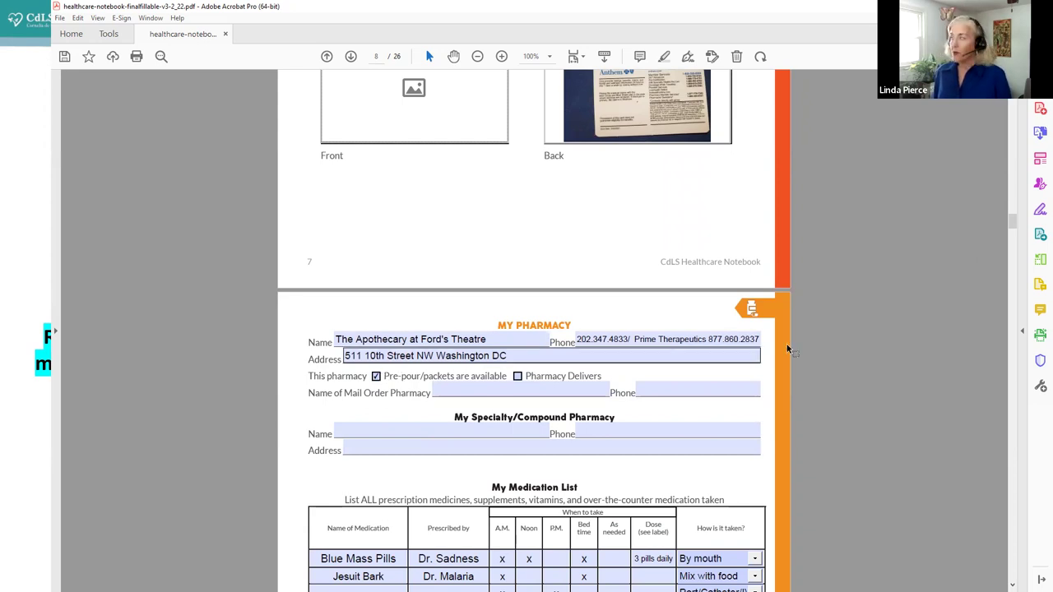
left_click_drag(1014, 223, 1015, 234)
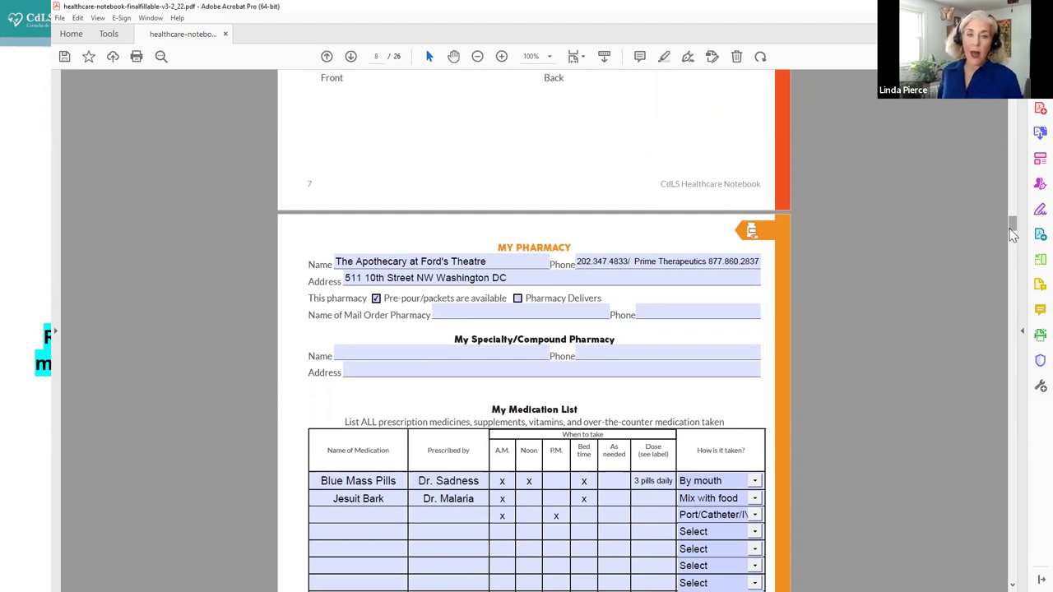
left_click_drag(1012, 234, 1014, 240)
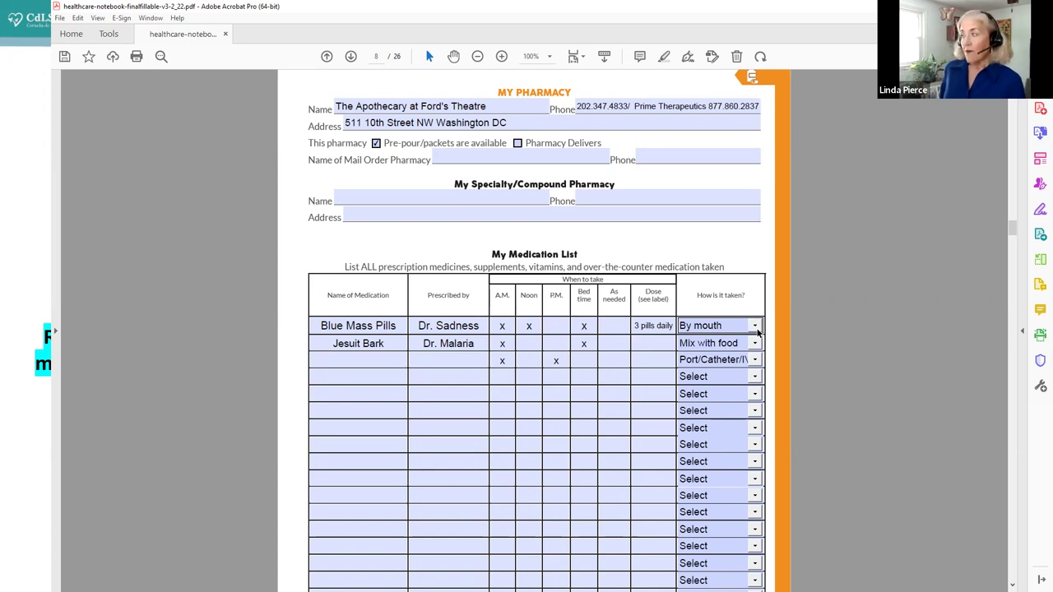
- Examine the Blue Mass Pills and Jesuit Bark entries in the medication list and their "How is it taken?" options
left_click(755, 328)
left_click(755, 327)
left_click(756, 328)
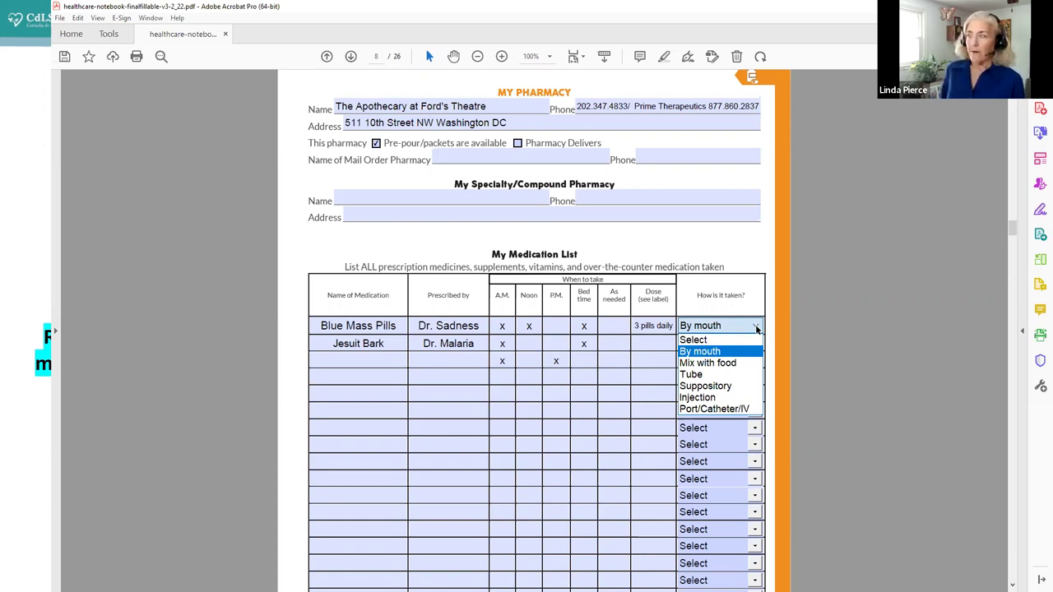
left_click(756, 324)
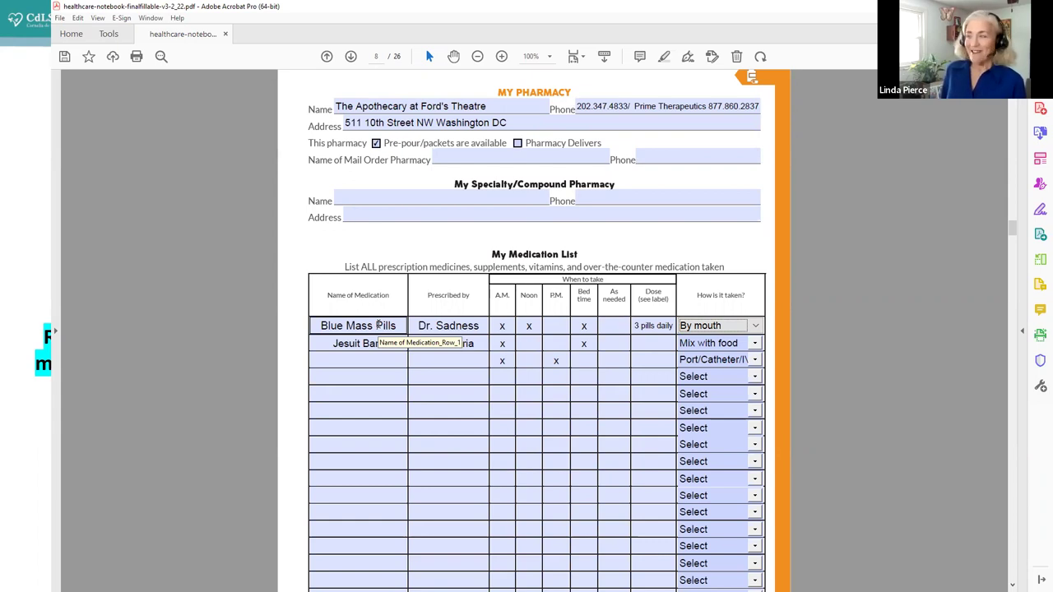
left_click(395, 347)
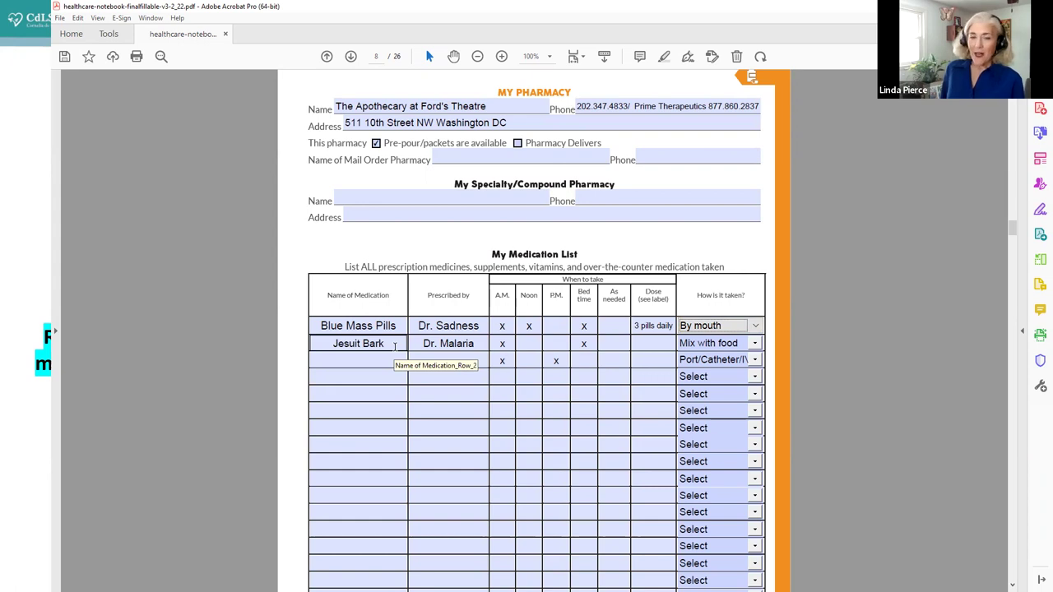
left_click(440, 350)
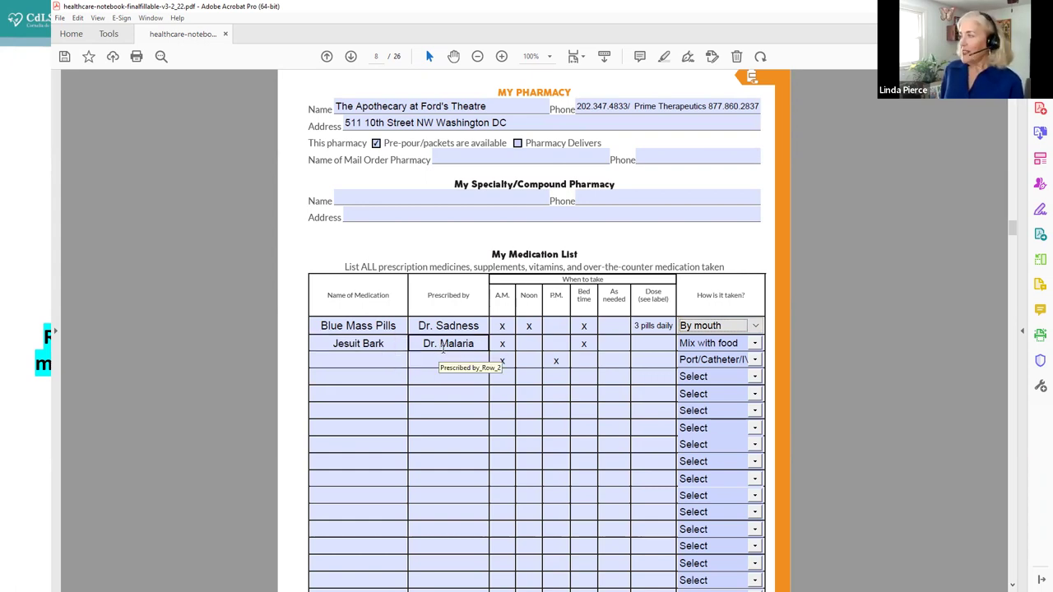
left_click(578, 347)
left_click(754, 360)
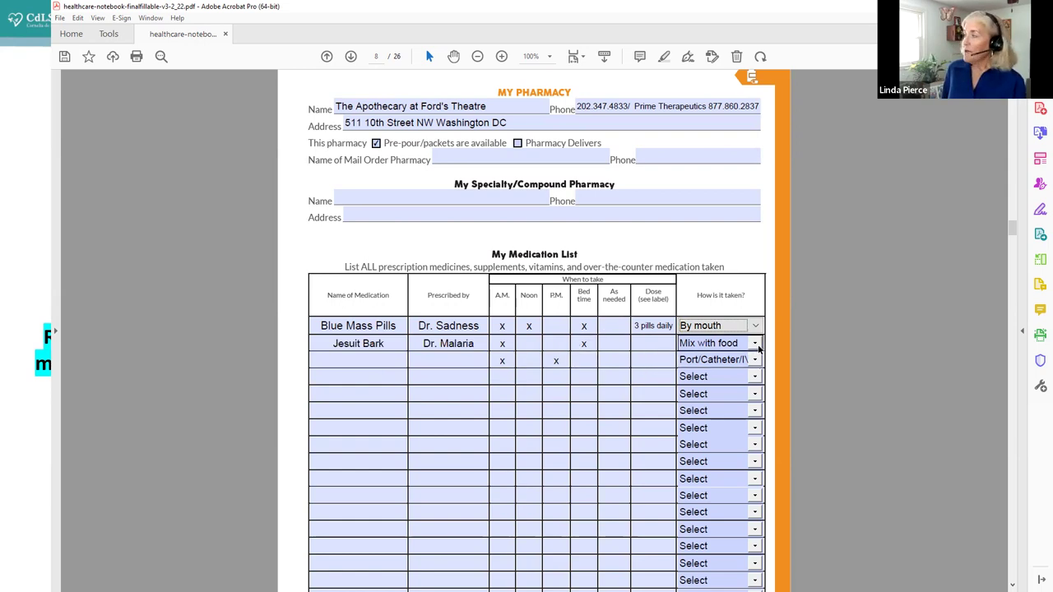
left_click(756, 344)
left_click(756, 344)
left_click(757, 346)
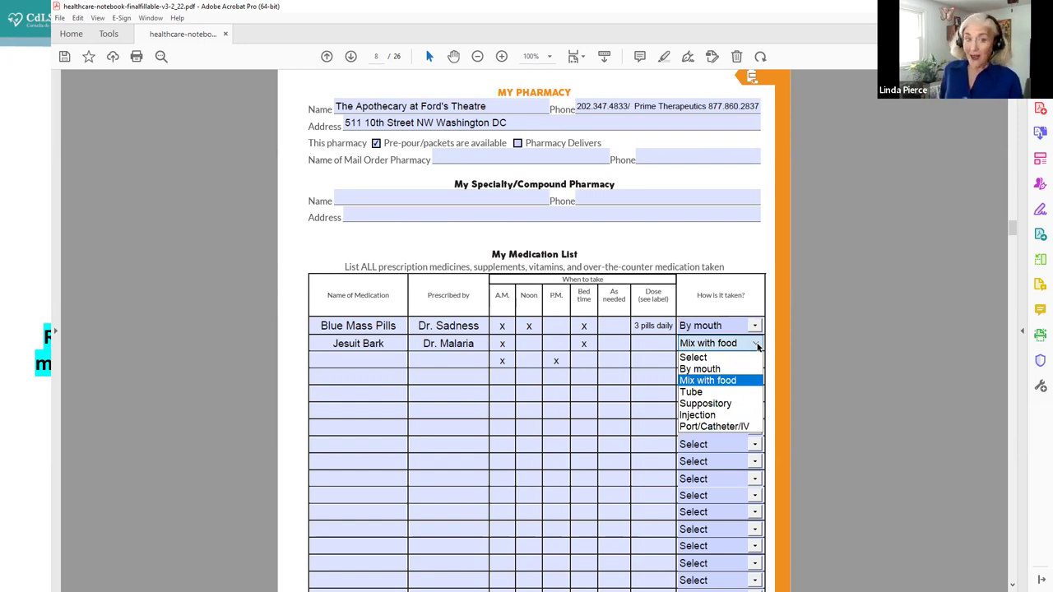
left_click(837, 305)
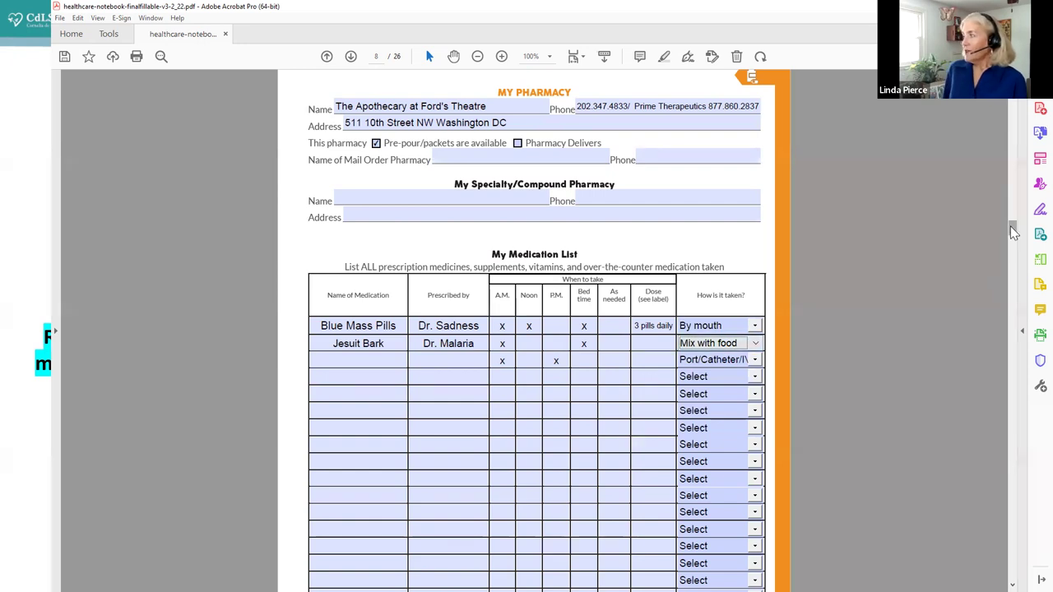
- Check the "How is it taken?" options of the fourth medication row without choosing one
left_click_drag(1013, 232, 1014, 236)
left_click(757, 221)
left_click(757, 221)
left_click(757, 222)
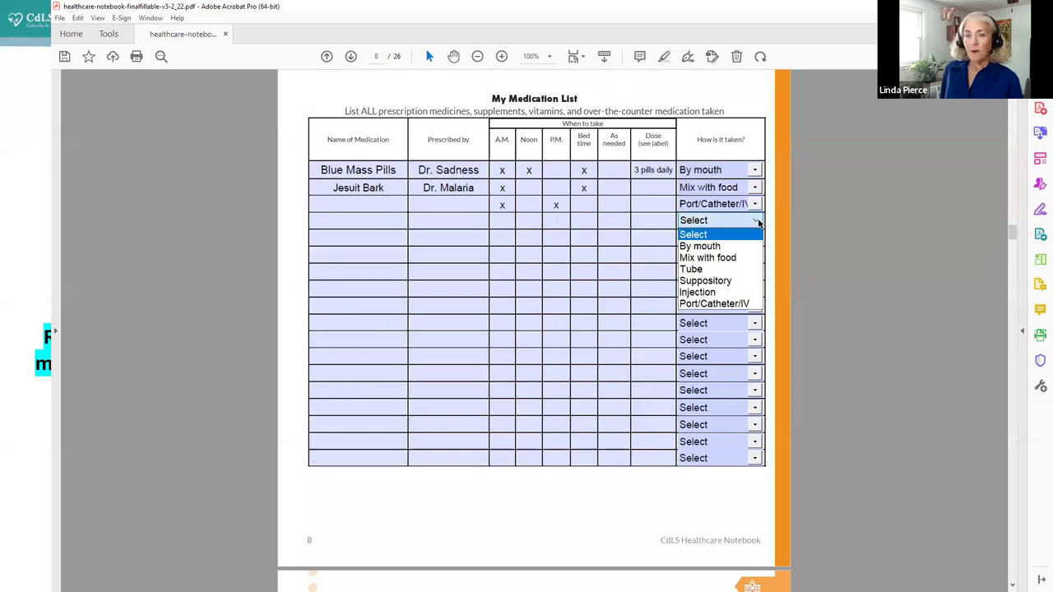
left_click(508, 221)
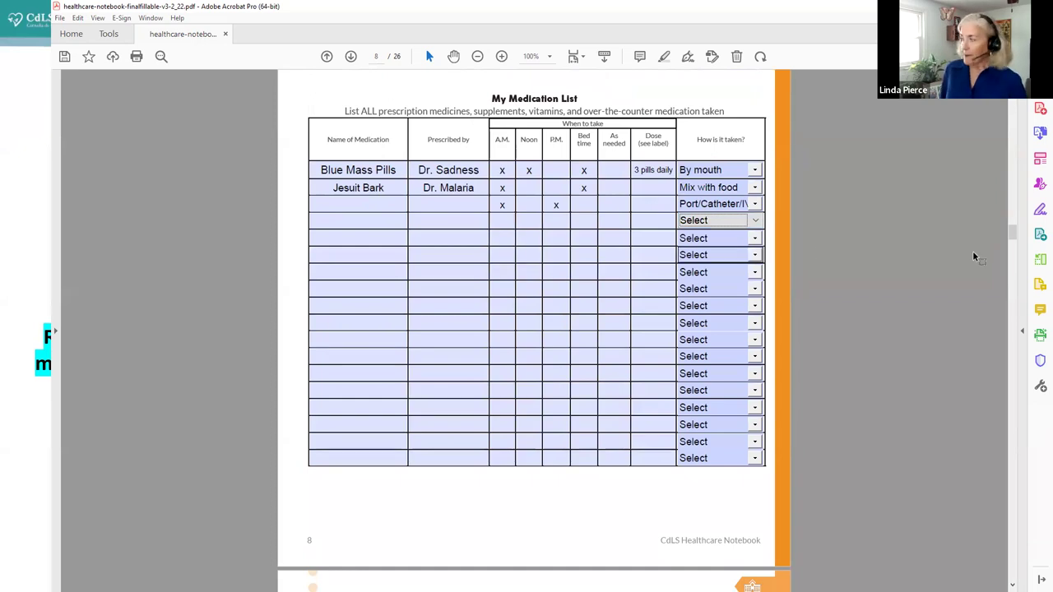
- Delete and re-enter the x under A.M. in the third row of the medication list
left_click(507, 207)
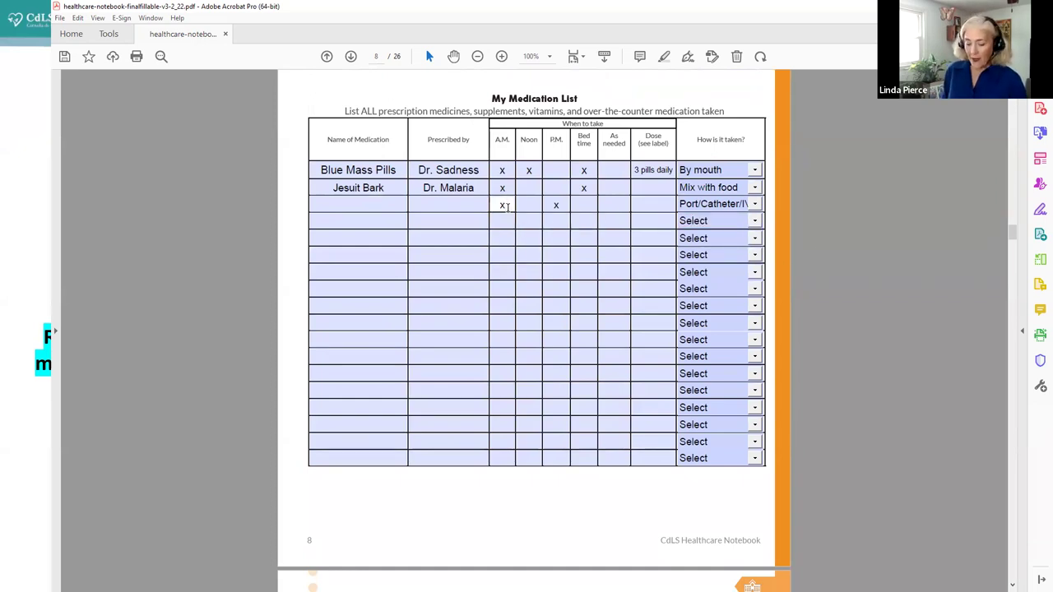
key("BackSpace")
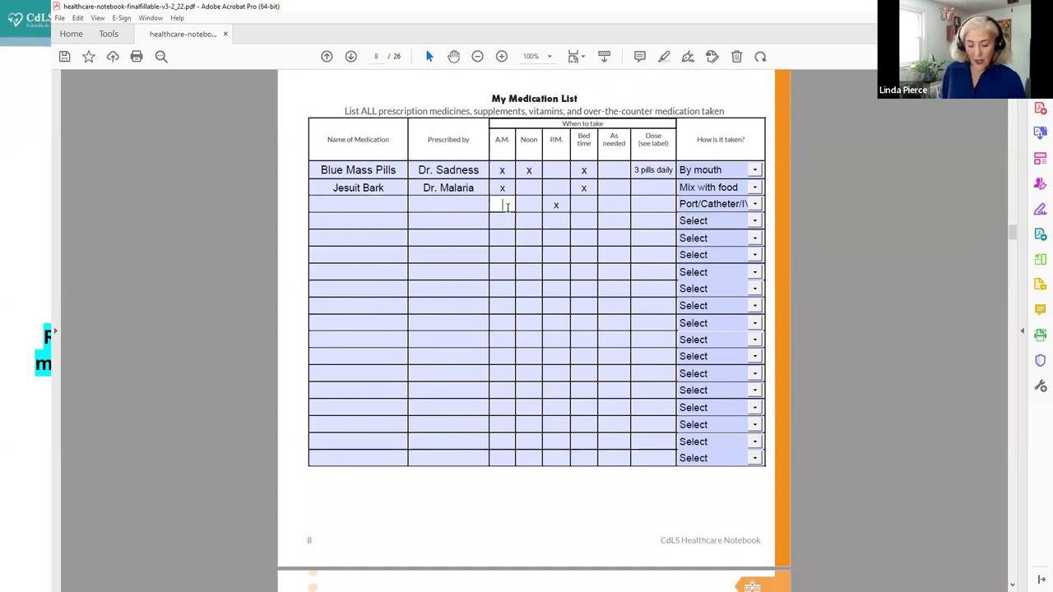
type("x")
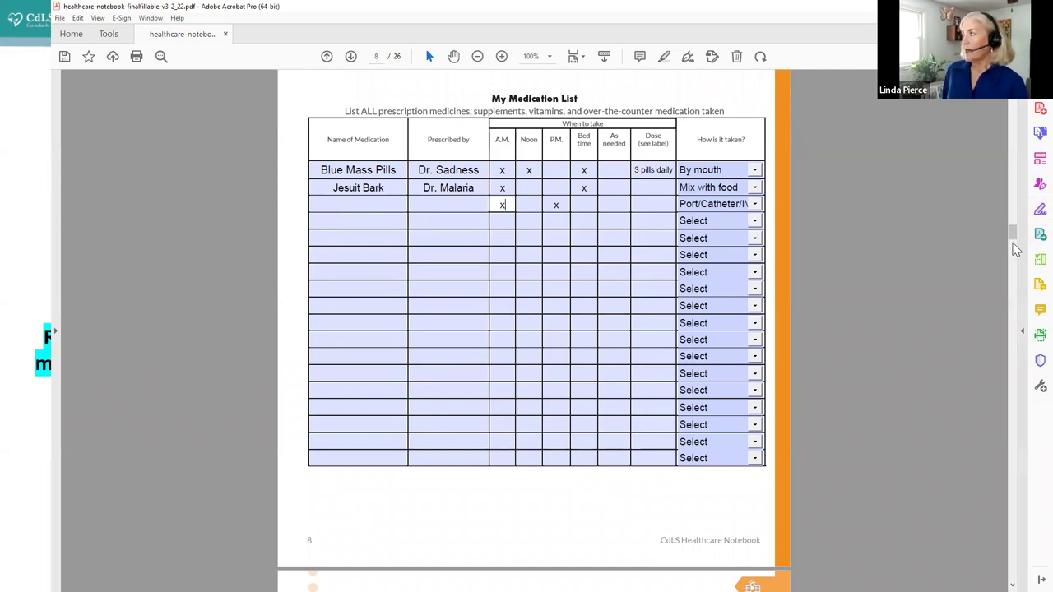
- Review the hospital go bag checklist, the hospital stay advocacy tips, the suggested questions and the safe hospital discharge planning page
scroll(1018, 245, "down", 2)
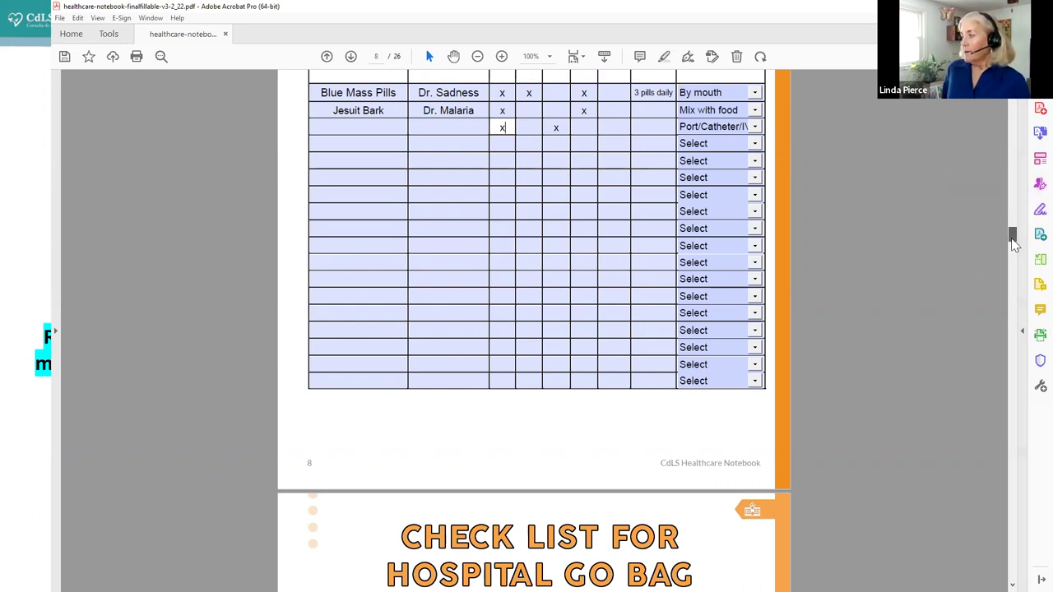
left_click_drag(1015, 245, 1019, 251)
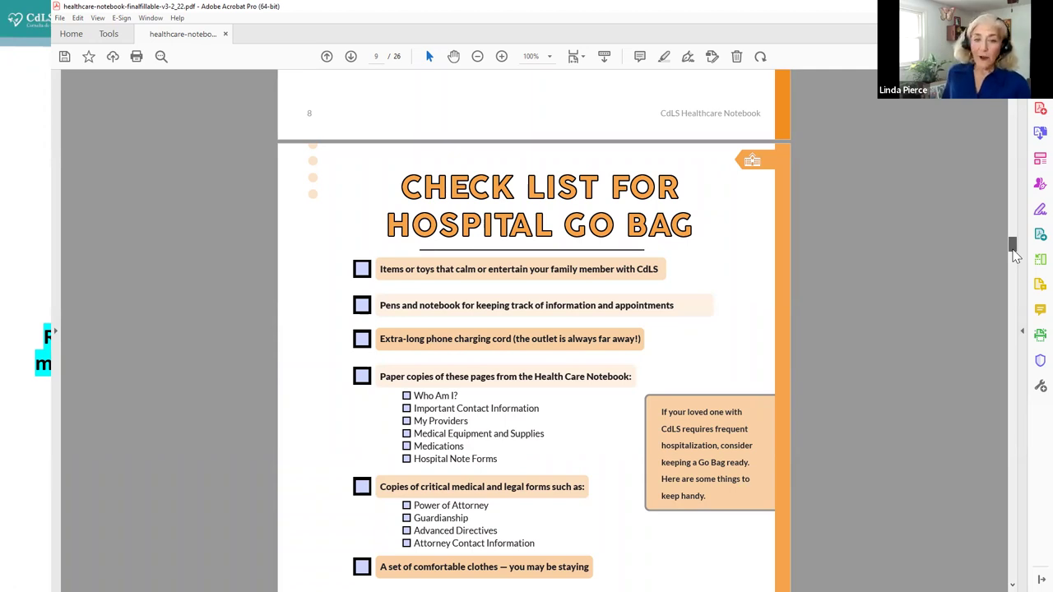
left_click_drag(1014, 251, 1015, 269)
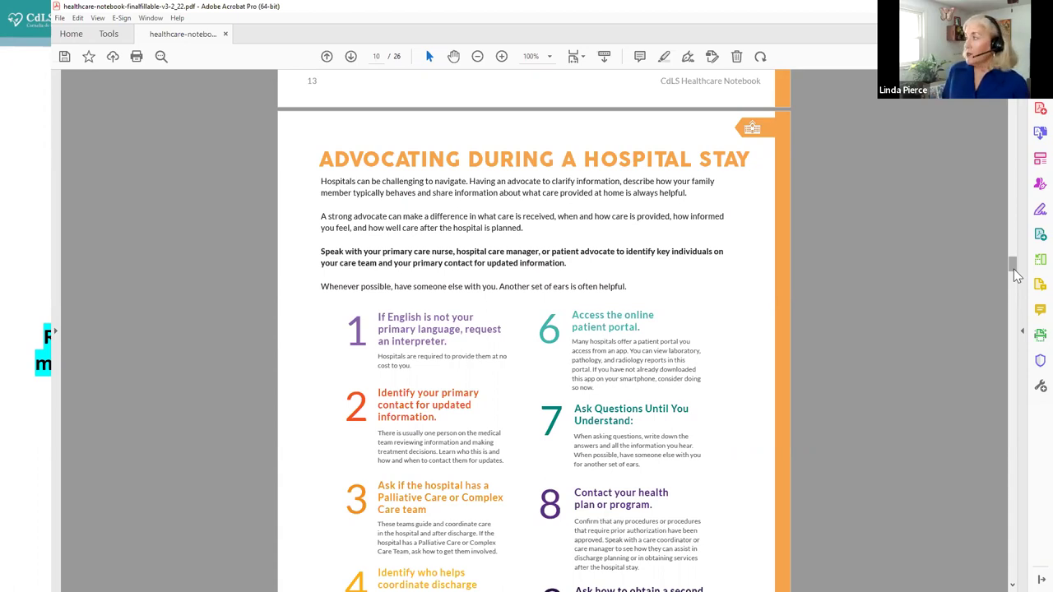
scroll(1018, 274, "down", 3)
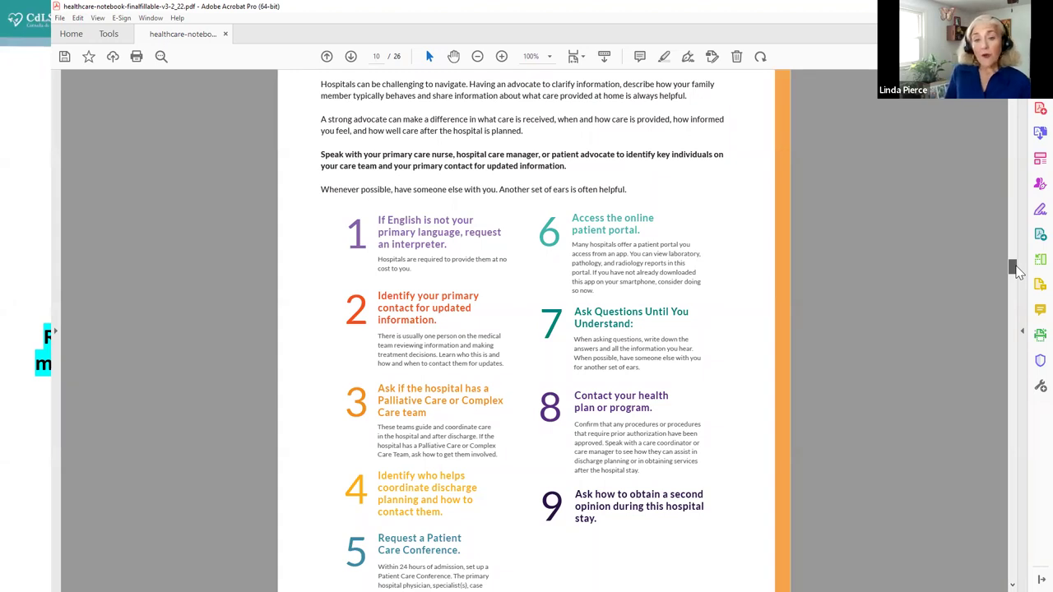
scroll(1017, 272, "down", 1)
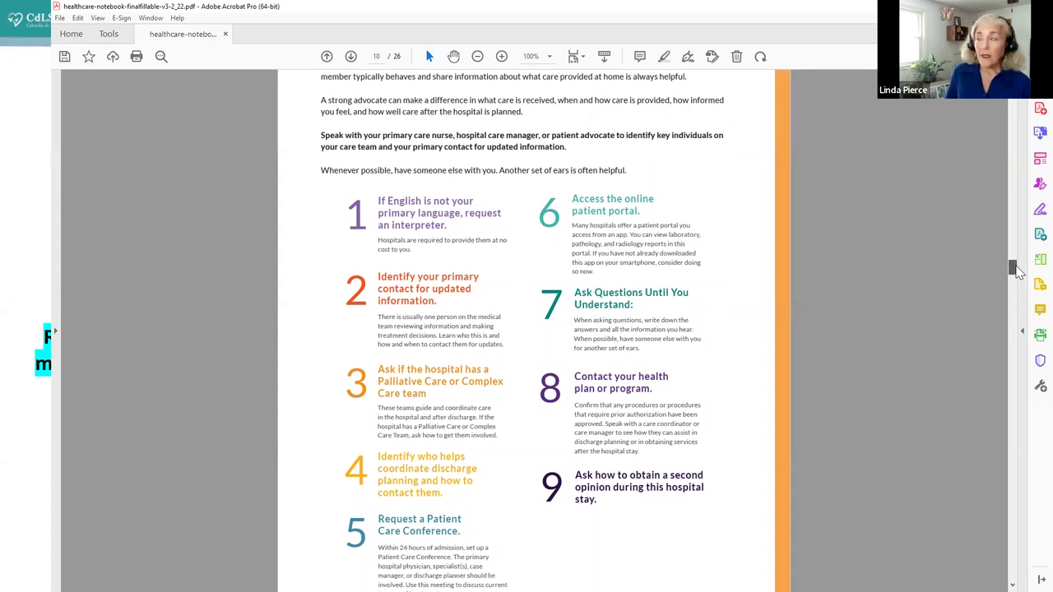
scroll(1018, 272, "down", 3)
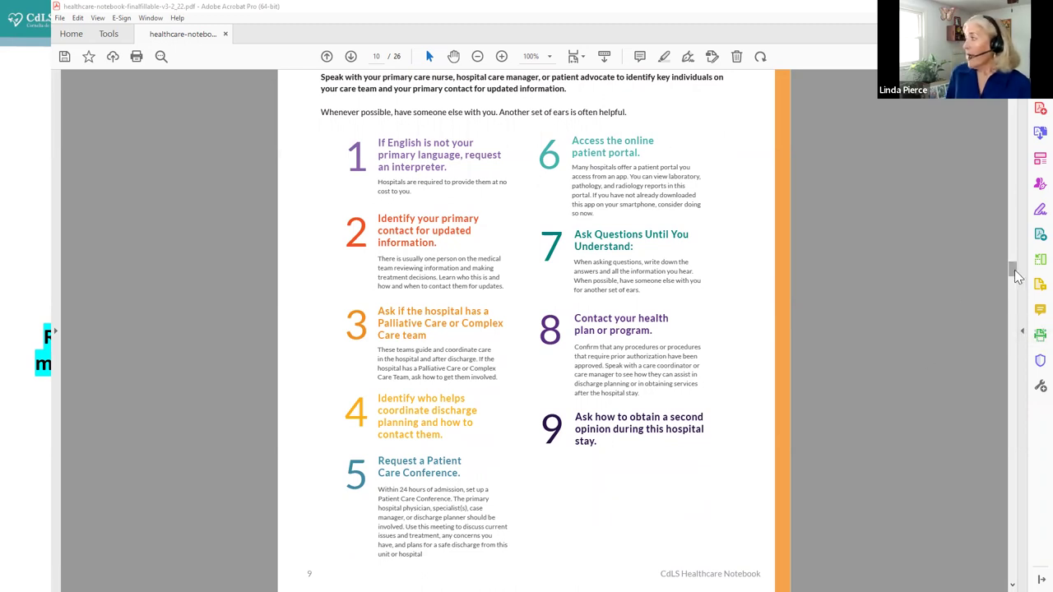
left_click_drag(1018, 276, 1018, 290)
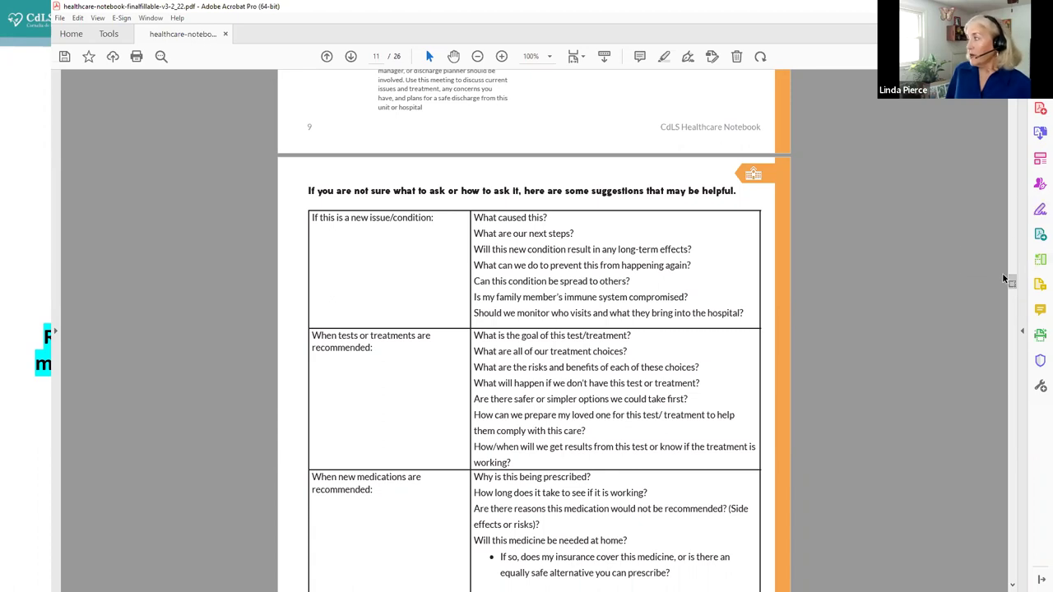
left_click_drag(1014, 284, 1018, 307)
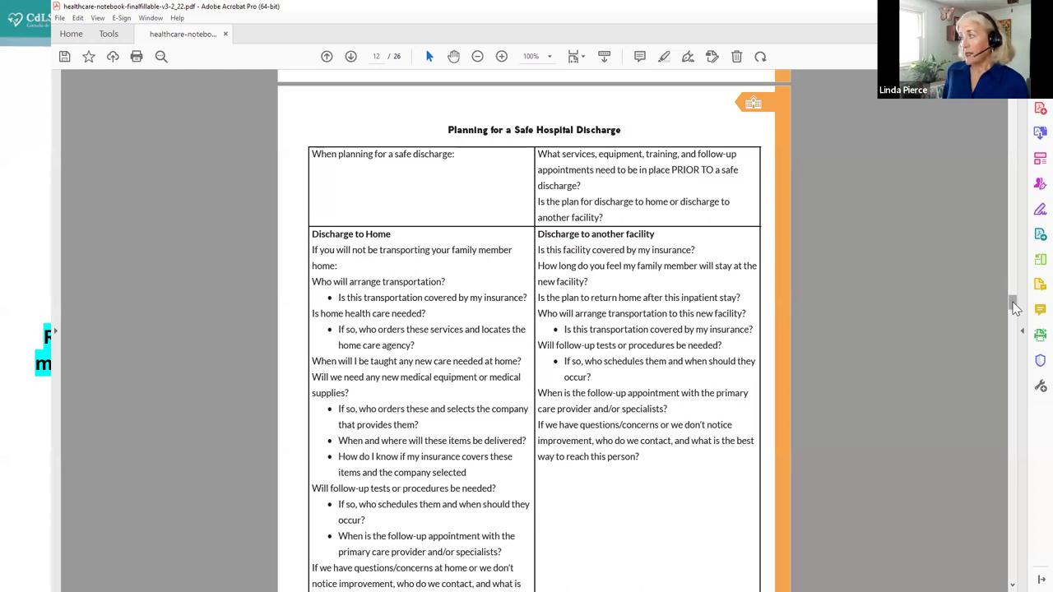
- Review the instructions for complaints about hospital medical care and the sample entry in the Hospital Visit Notes
left_click_drag(1015, 306, 1018, 328)
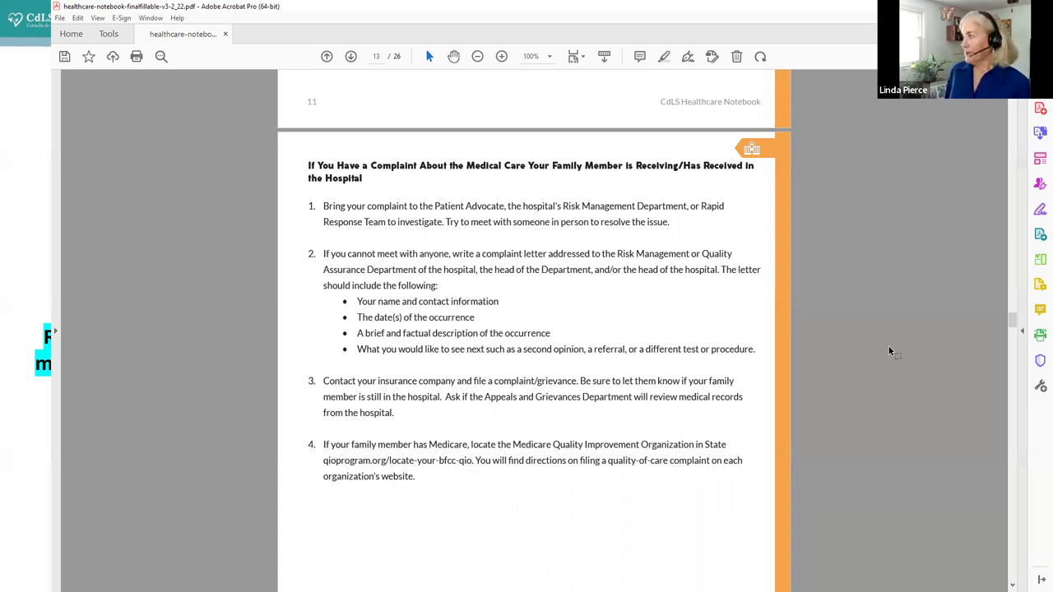
left_click_drag(1016, 328, 1023, 347)
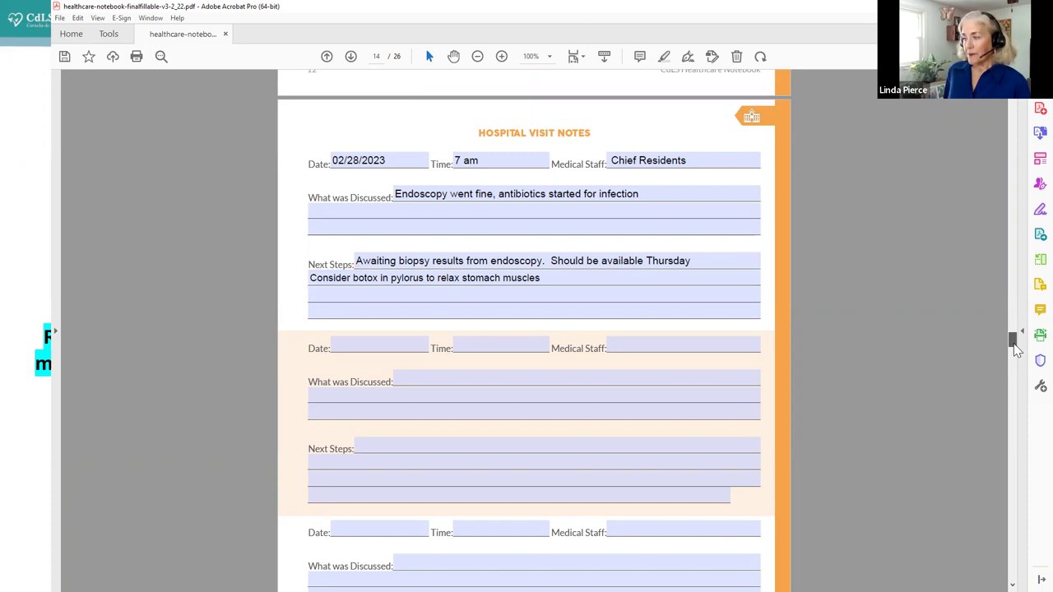
scroll(1017, 352, "down", 4)
scroll(1017, 351, "up", 2)
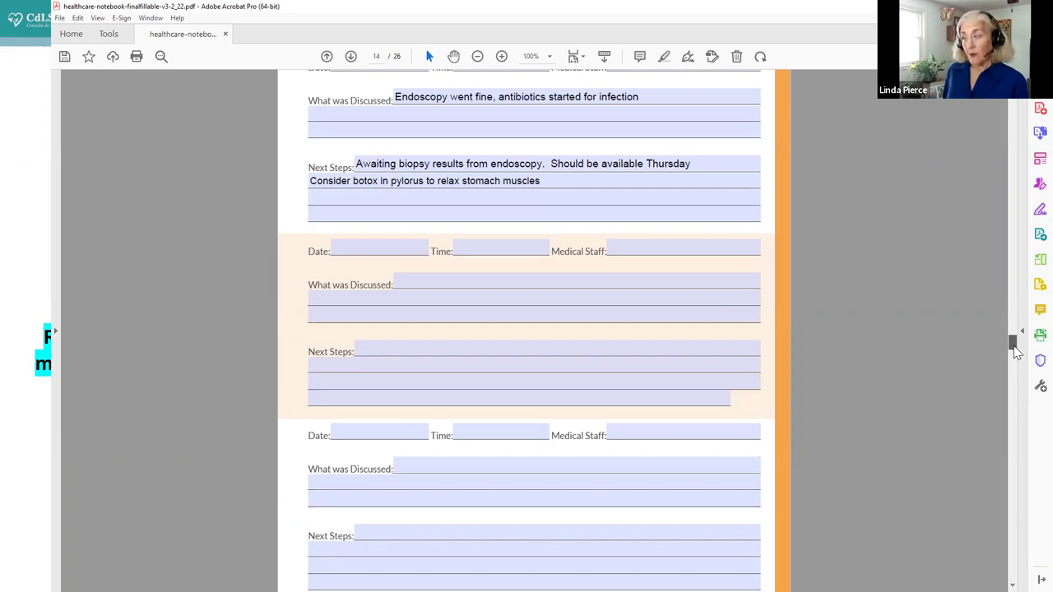
left_click_drag(1017, 352, 1013, 345)
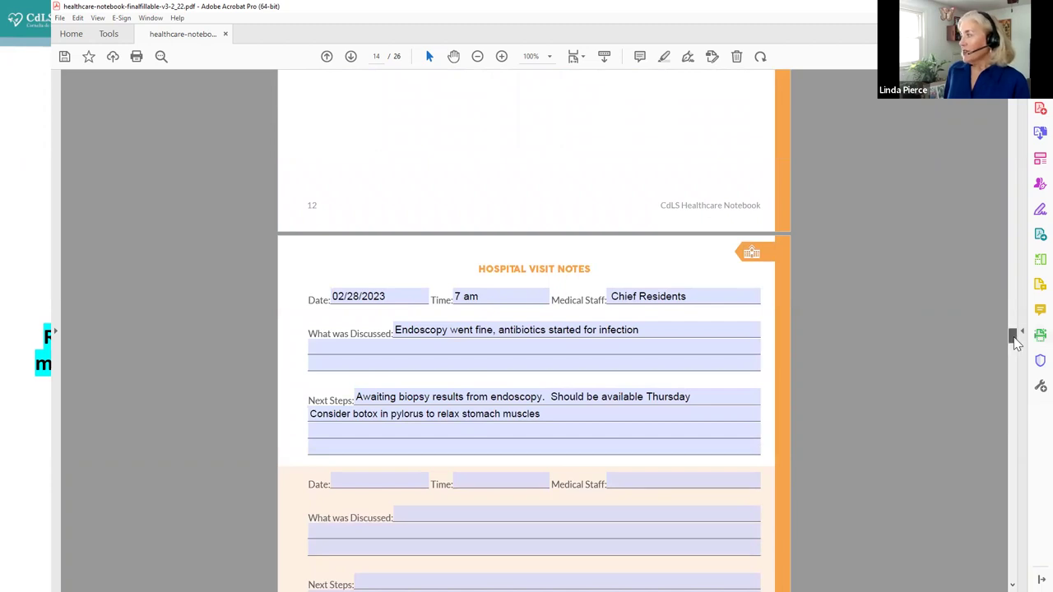
- Review the Providers pages covering the primary care provider, urgent care and advice line, dentist and specialists
left_click_drag(1015, 337, 1020, 366)
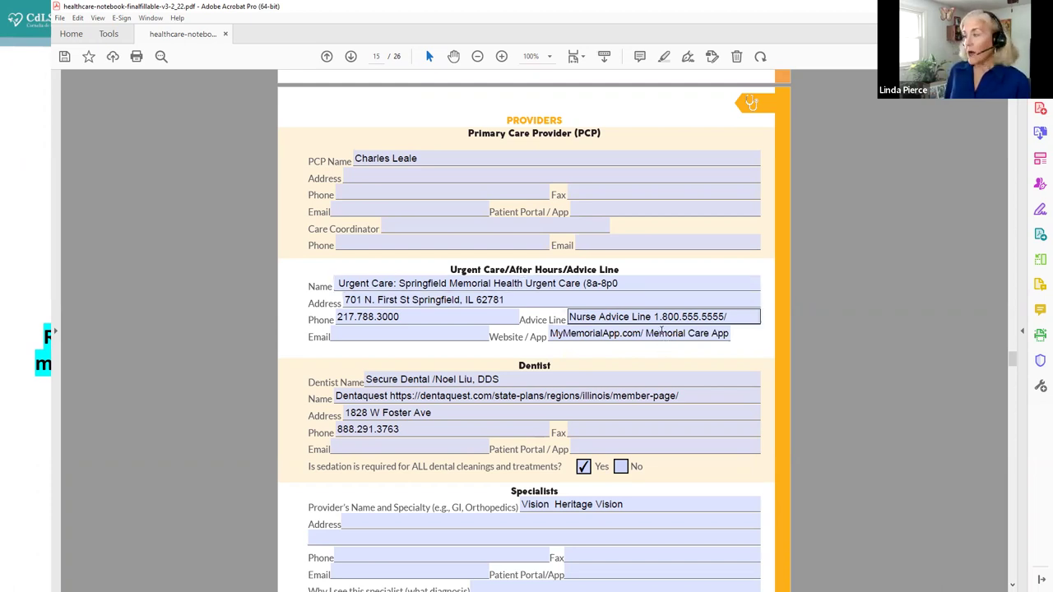
scroll(1016, 364, "down", 2)
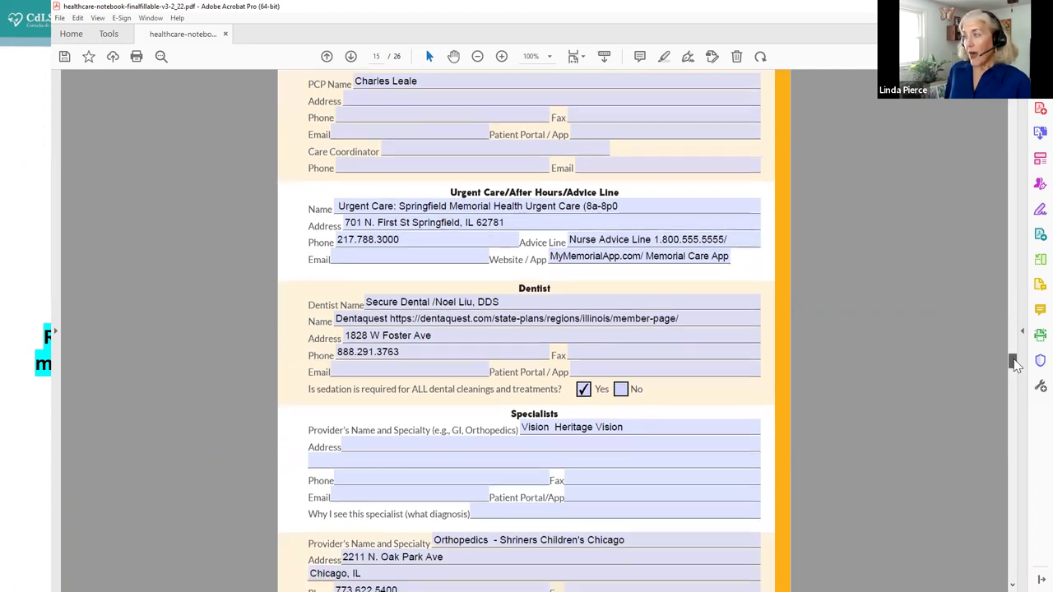
scroll(1016, 365, "down", 3)
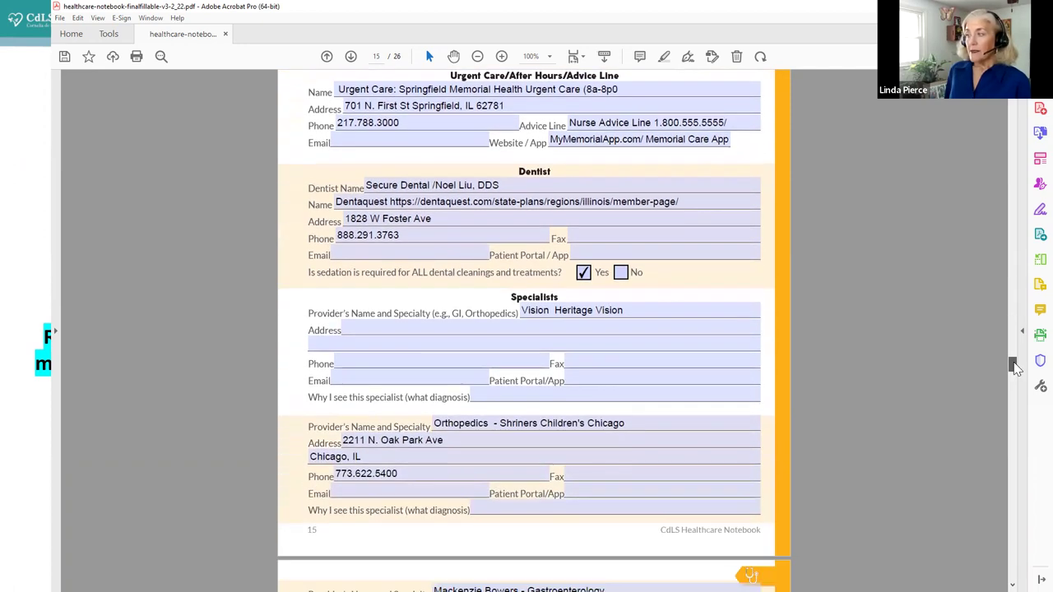
scroll(1016, 369, "down", 2)
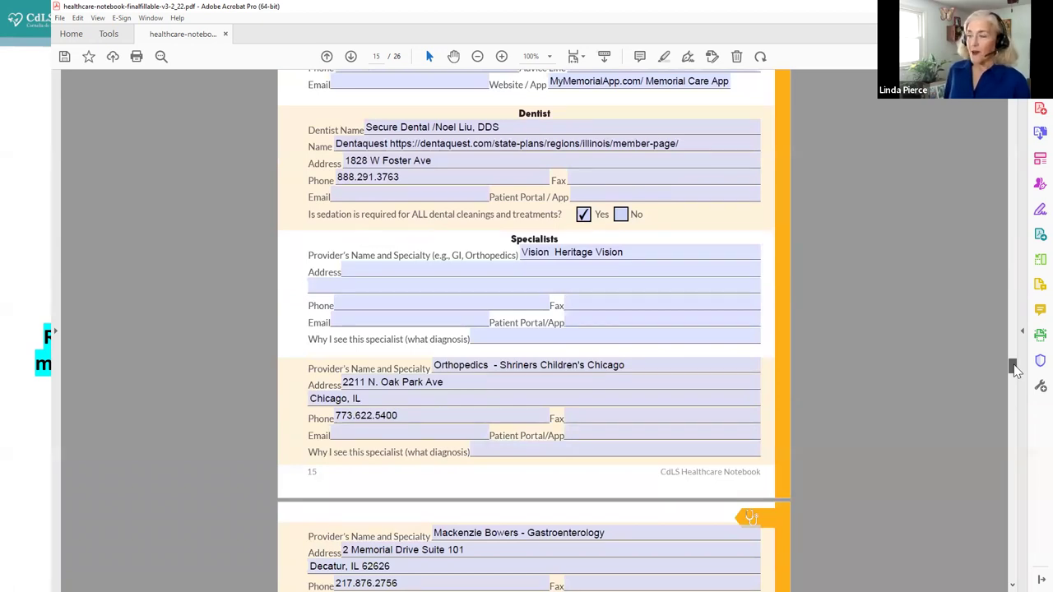
scroll(1016, 370, "down", 4)
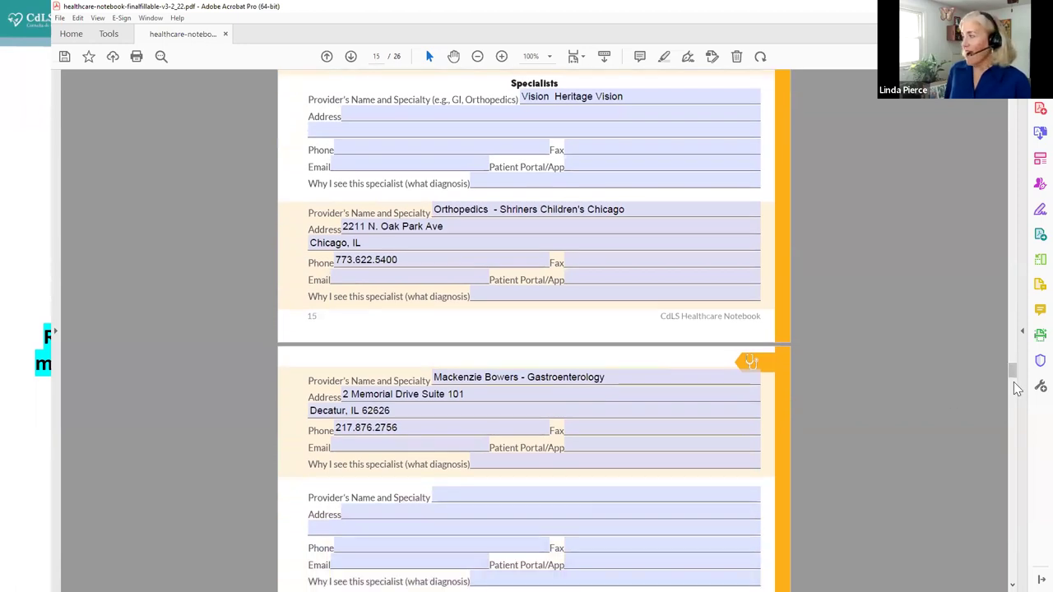
scroll(1017, 375, "down", 1)
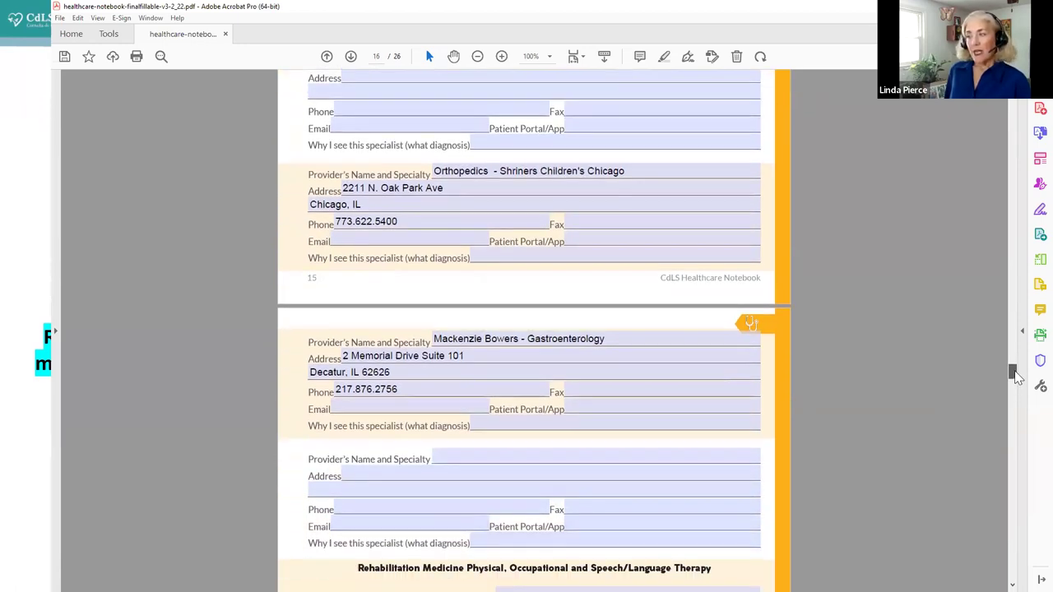
- Review the rehabilitation therapy, behavioral health, home health agency and transportation vendor sections of the provider pages
scroll(1018, 377, "down", 2)
left_click_drag(1017, 378, 1018, 383)
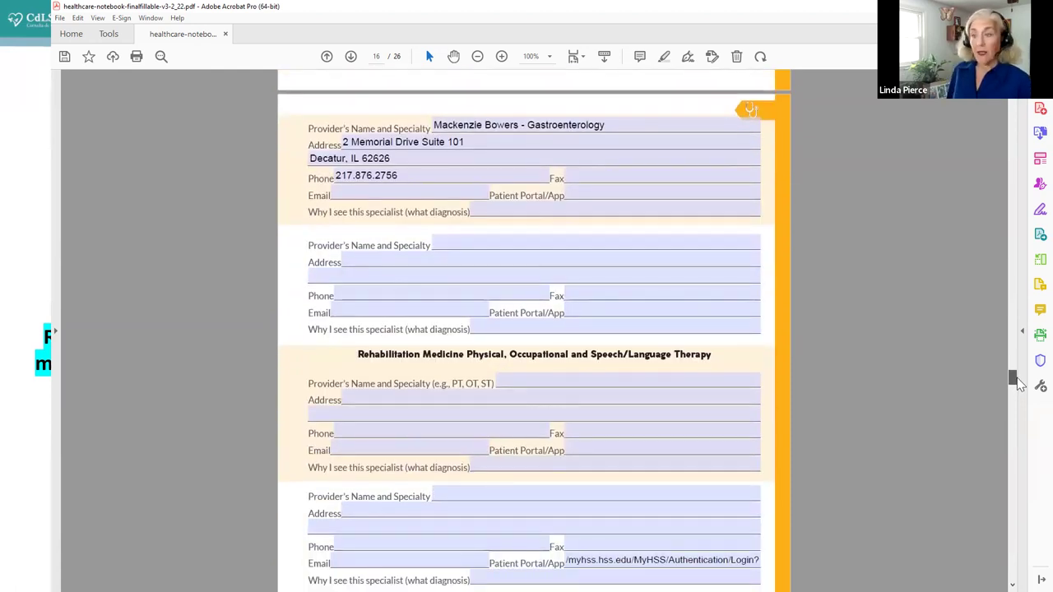
left_click_drag(1017, 382, 1020, 400)
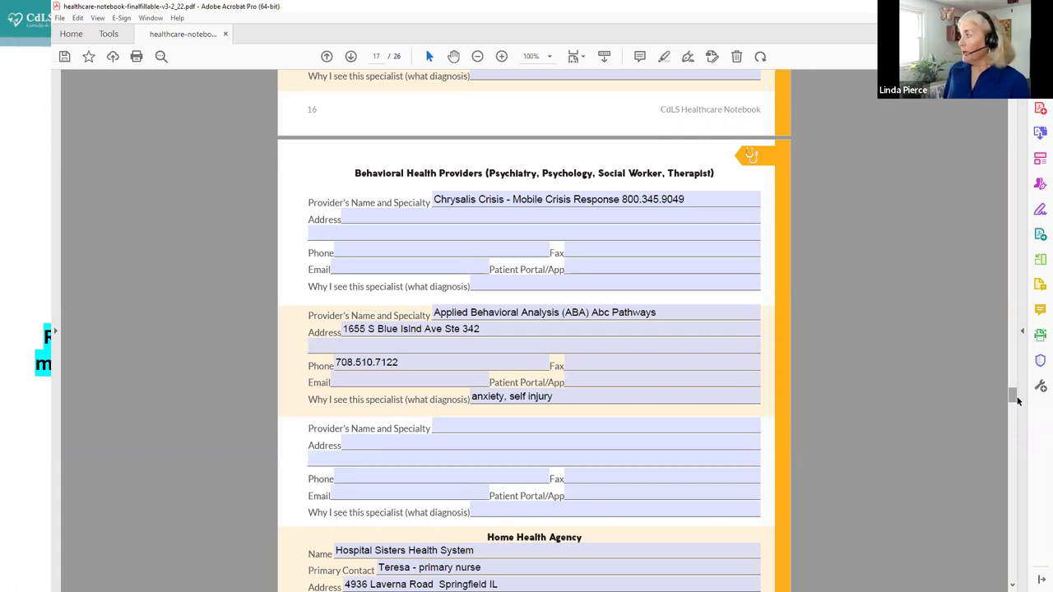
left_click_drag(1014, 403, 1016, 414)
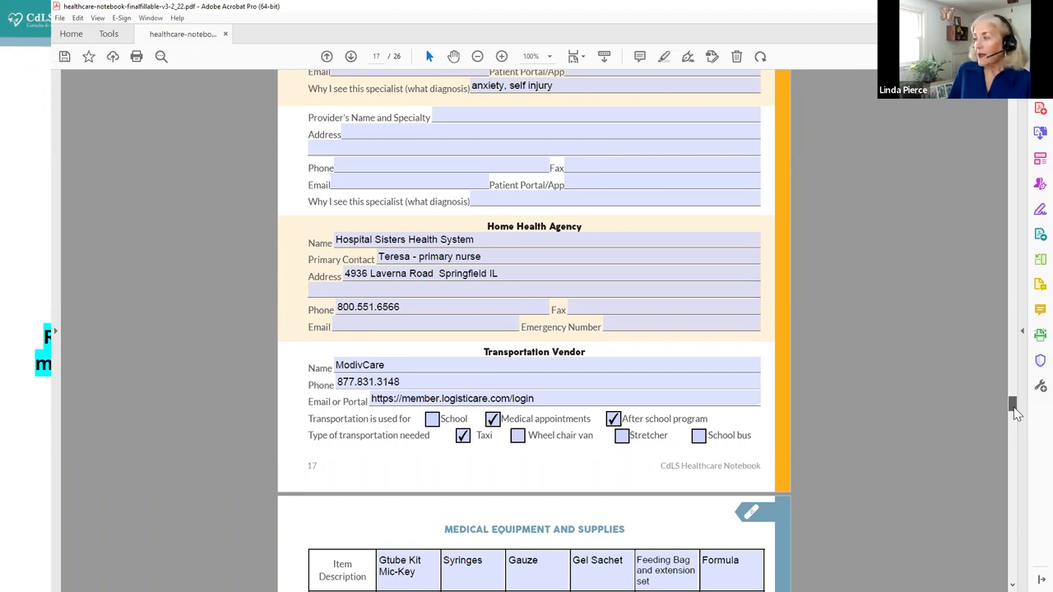
- Examine the Medical Equipment and Supplies table from the item descriptions down to the next delivery date row
left_click_drag(1015, 413, 1019, 423)
scroll(1018, 420, "down", 4)
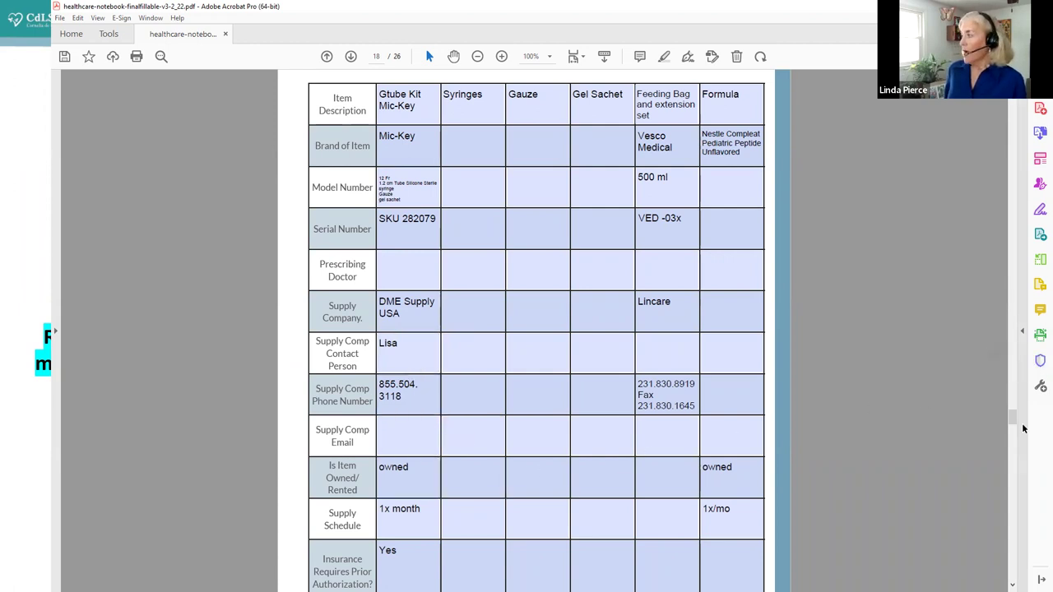
scroll(1011, 423, "down", 3)
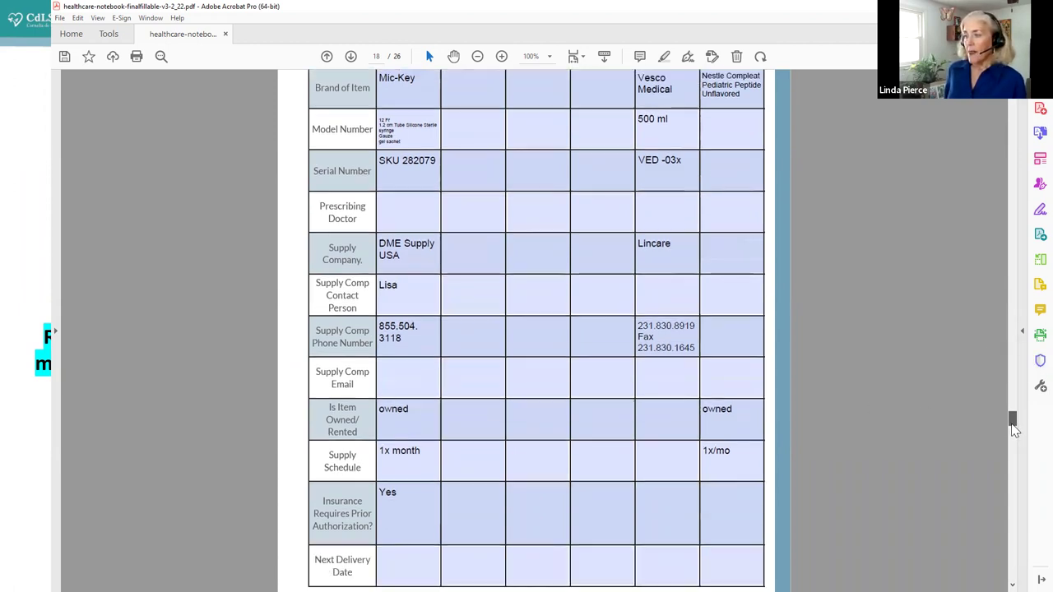
scroll(1015, 431, "down", 1)
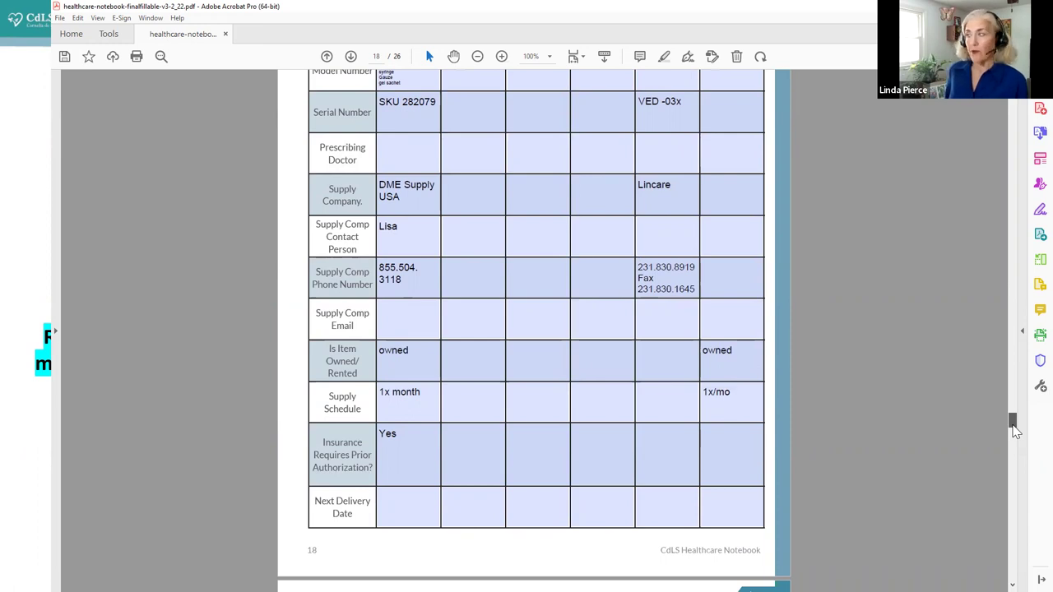
left_click_drag(1015, 432, 1017, 428)
left_click(505, 206)
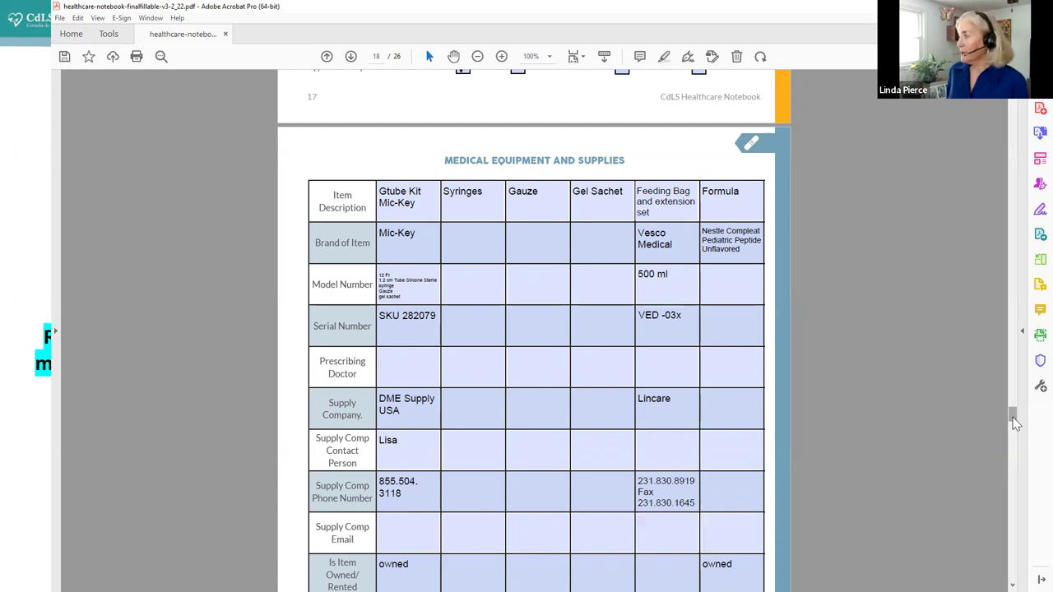
scroll(1014, 427, "down", 3)
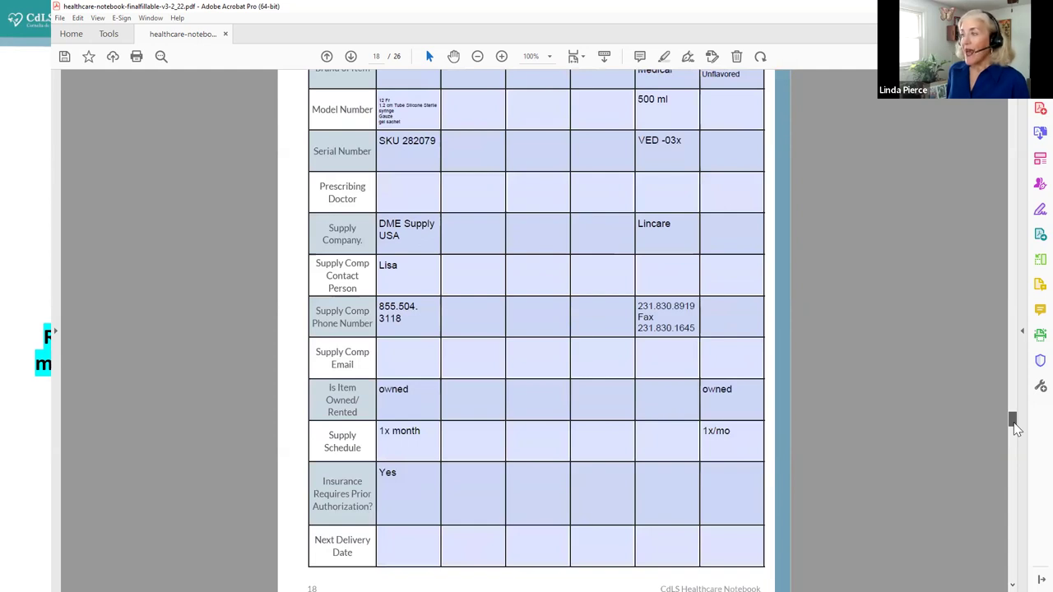
scroll(1016, 428, "up", 1)
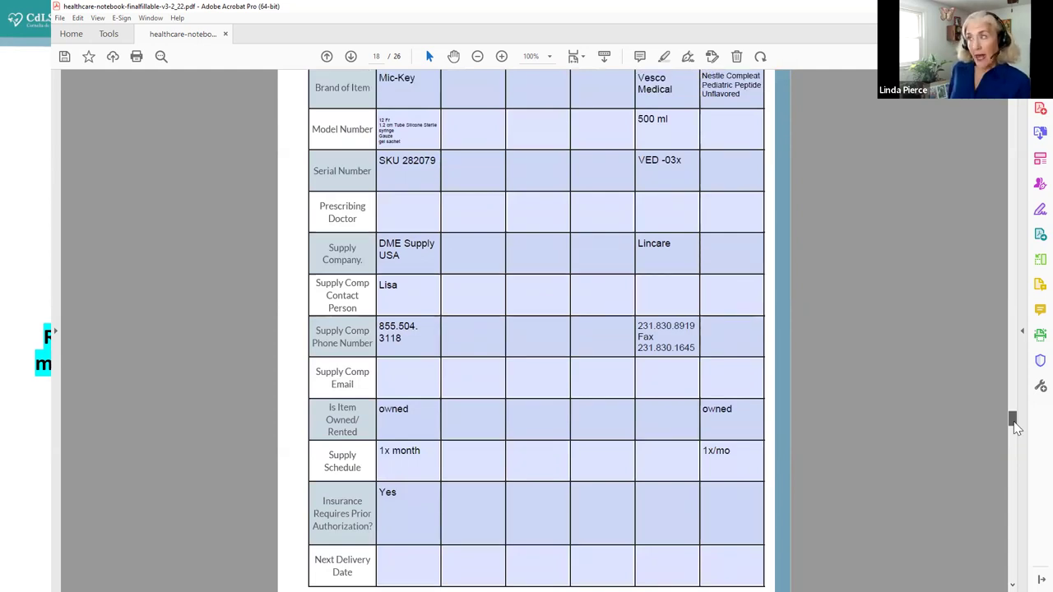
left_click_drag(1017, 428, 1016, 424)
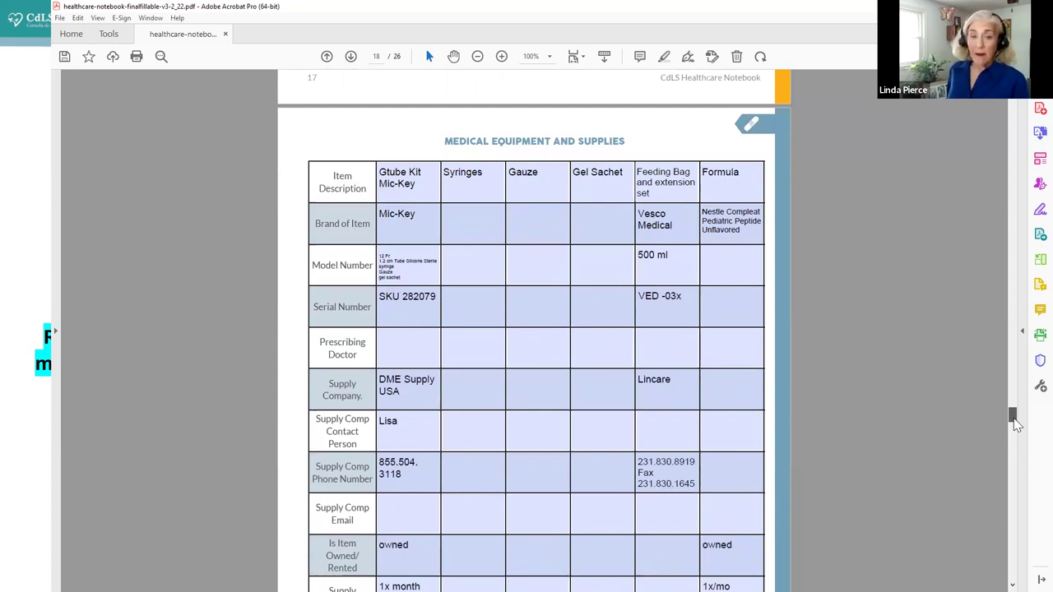
- Review the My School page, including the medication forms on file, the special education coordinator's contact details and the transportation vendor
left_click_drag(1016, 424, 1020, 443)
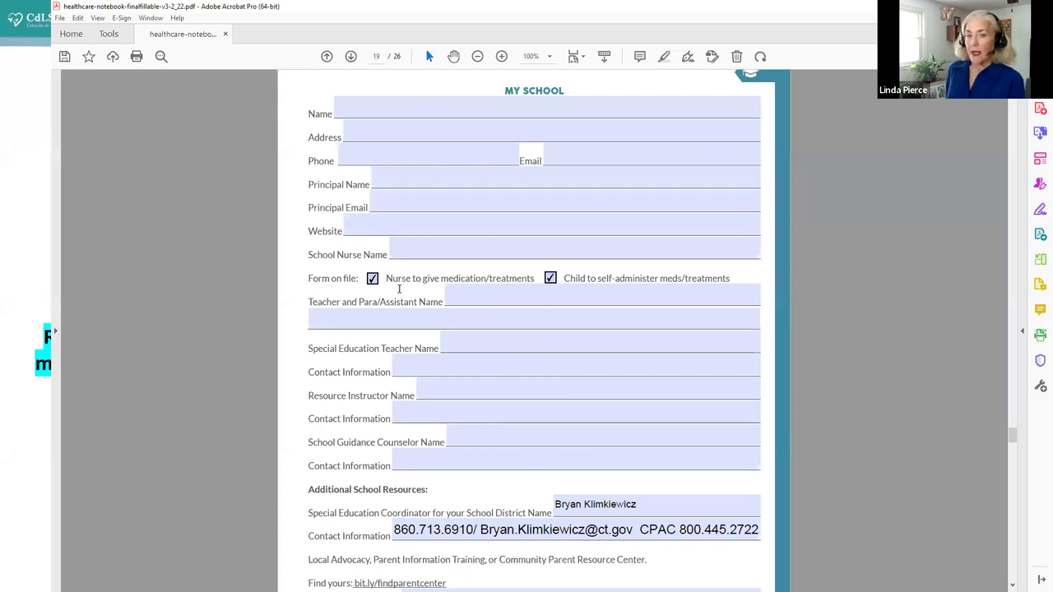
left_click(677, 296)
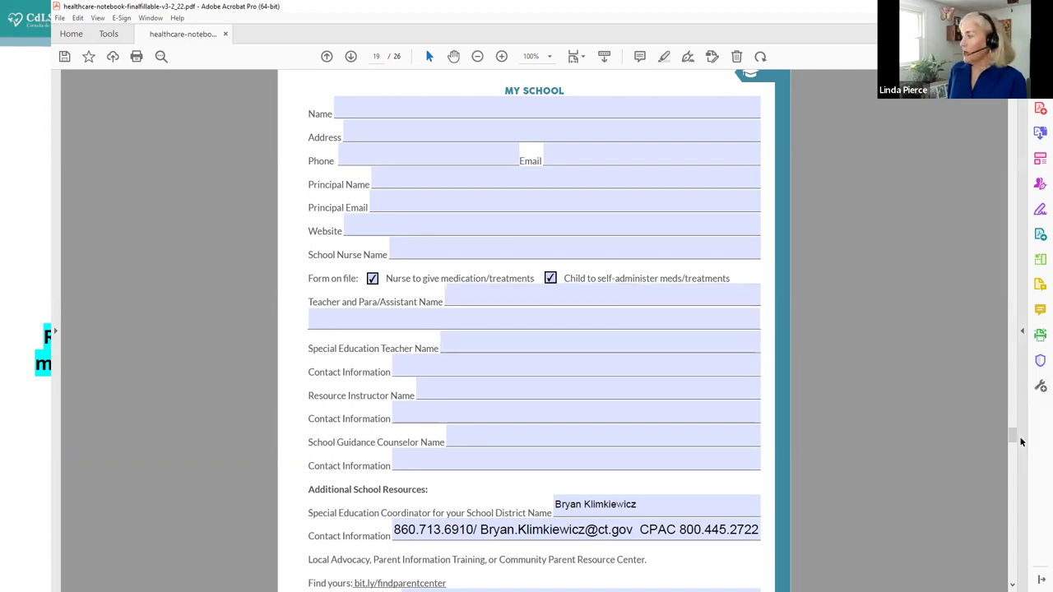
scroll(1019, 444, "down", 3)
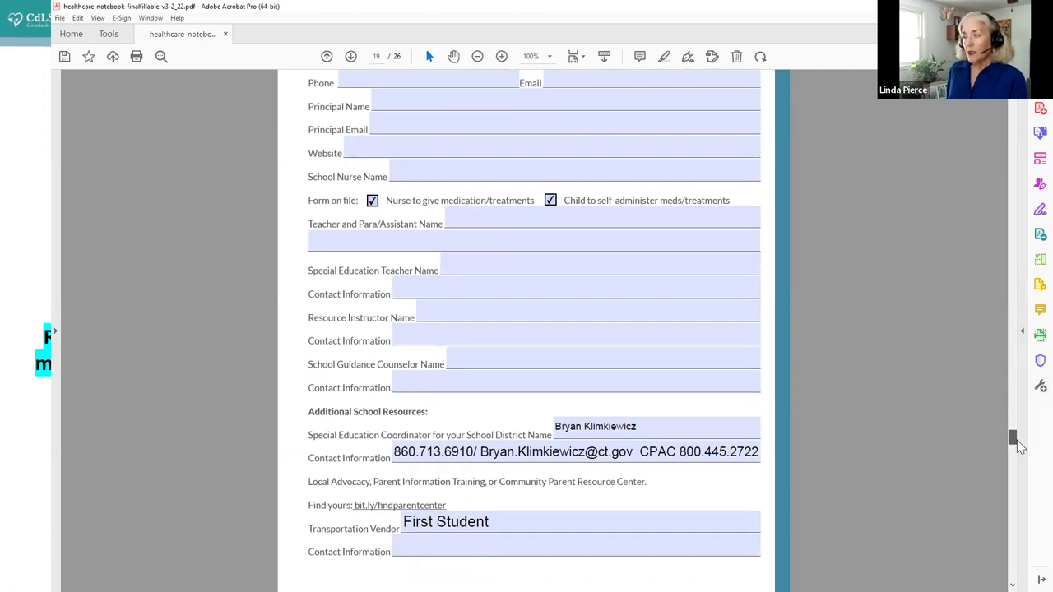
scroll(1019, 444, "down", 1)
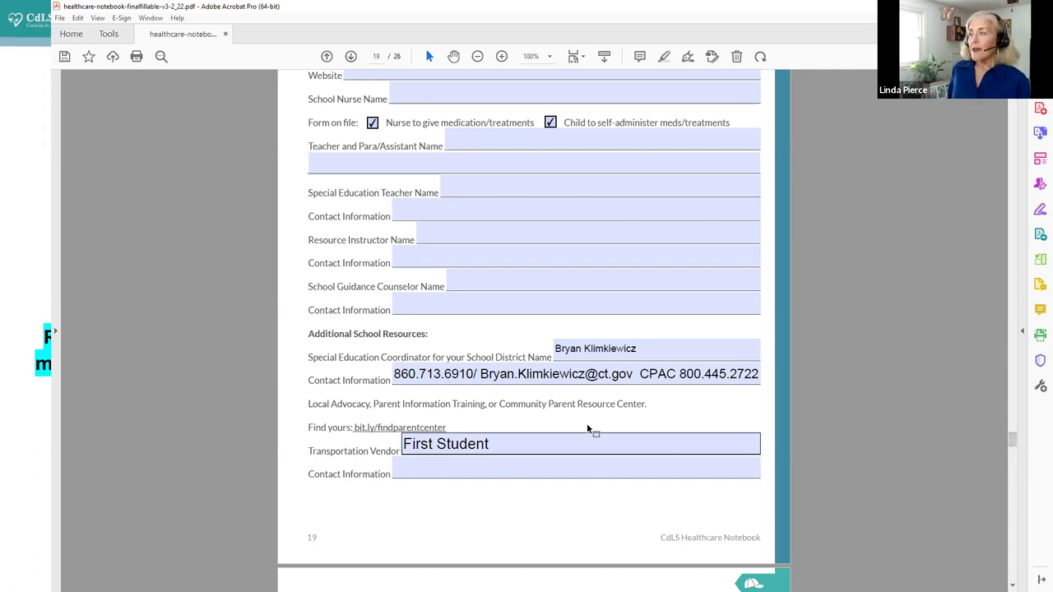
left_click(421, 374)
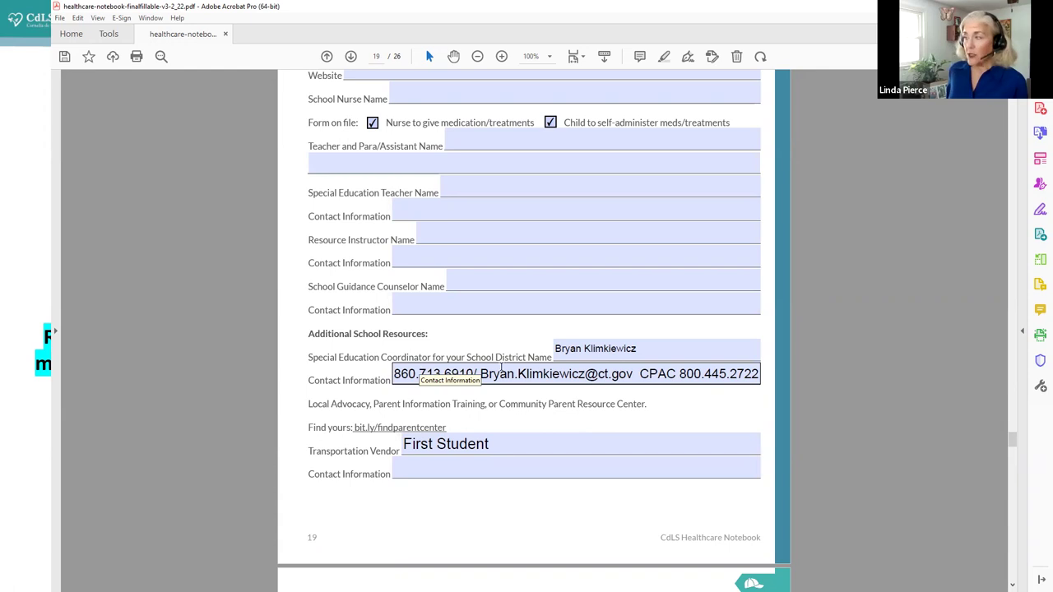
left_click(641, 348)
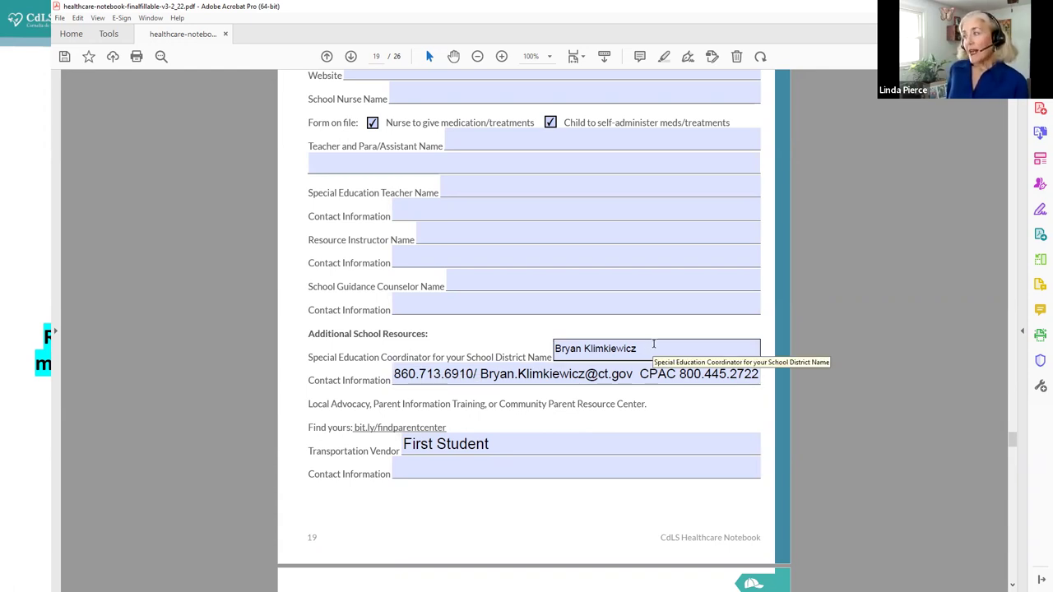
left_click(544, 403)
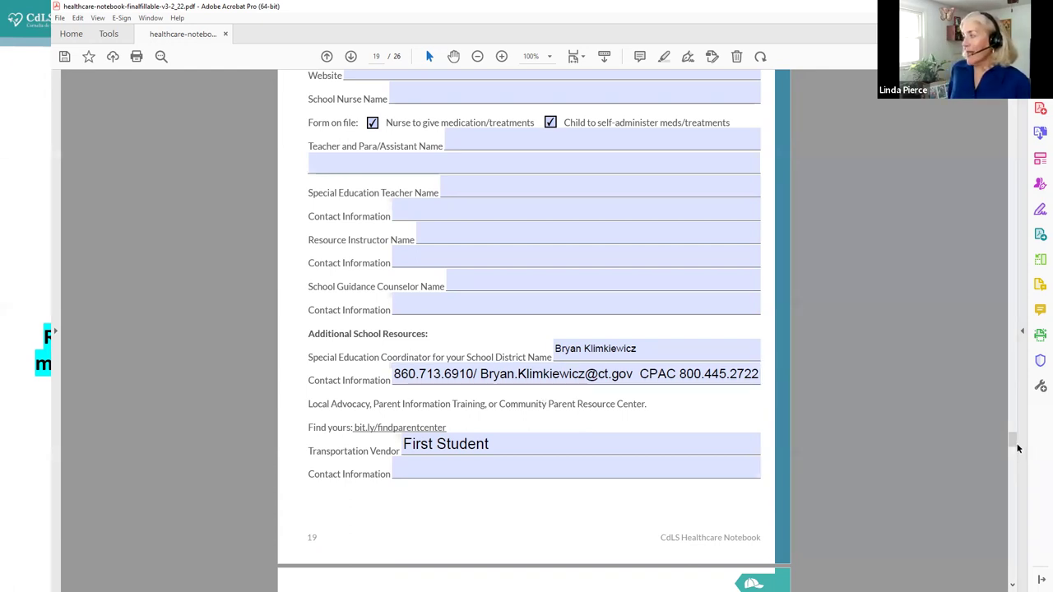
- Look over the My Recreation and Leisure Activities table with its playground, adaptive sports and summer camp rows
scroll(1016, 451, "down", 1)
scroll(1016, 451, "down", 3)
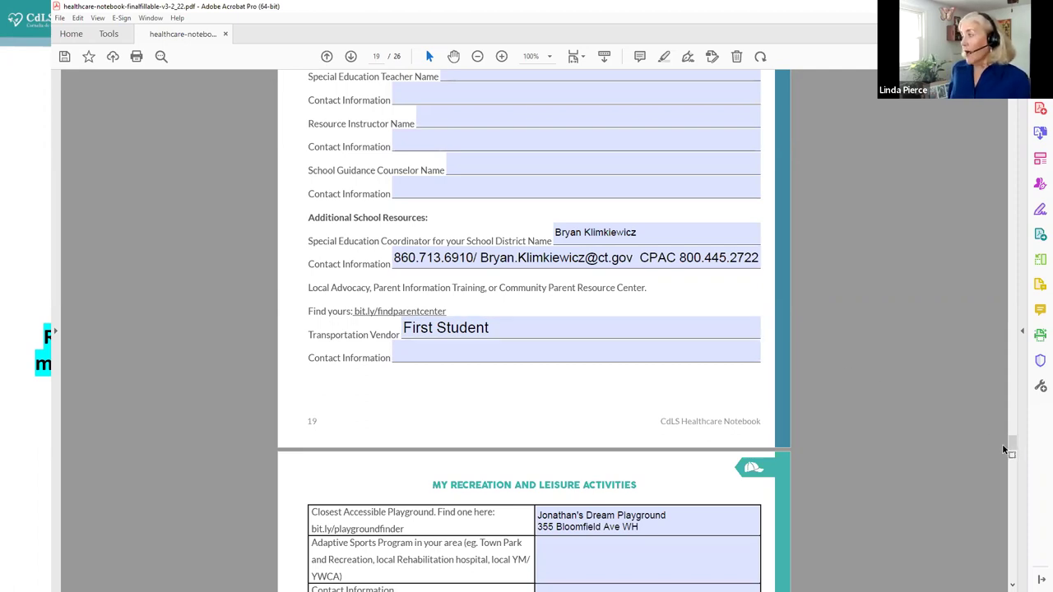
left_click_drag(1012, 443, 1015, 455)
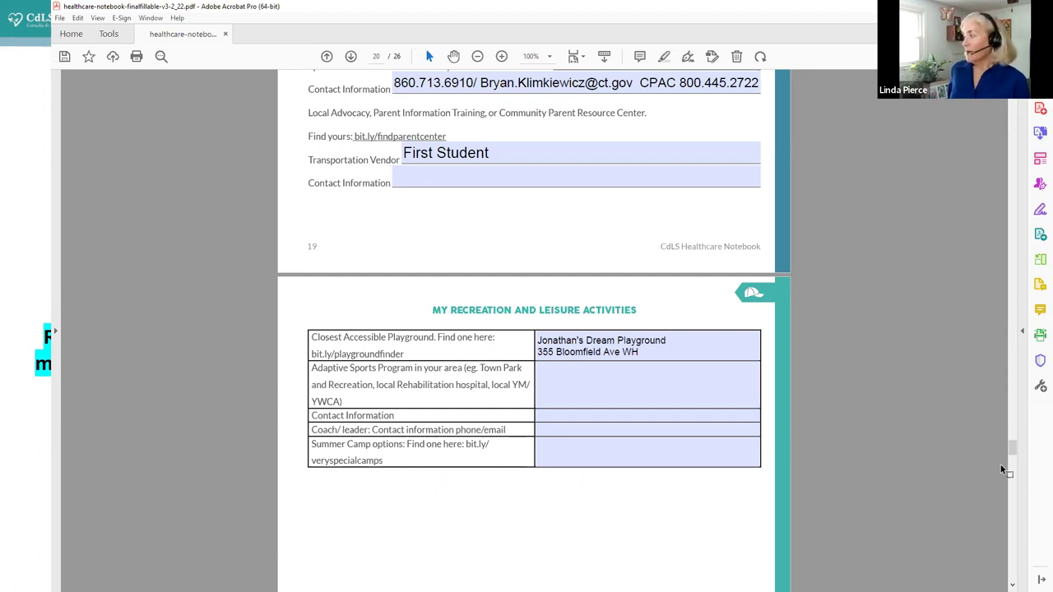
- Review the Family Support Resources page, from the CdLS Foundation contacts through sibling support and the Other entries
left_click_drag(1014, 452, 1018, 469)
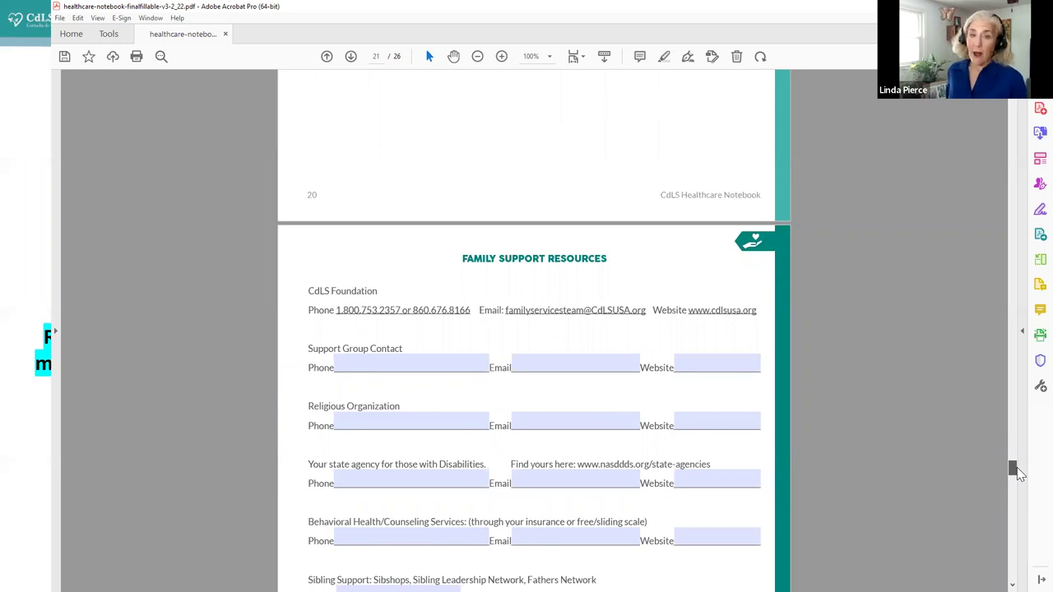
left_click_drag(1018, 474, 1019, 476)
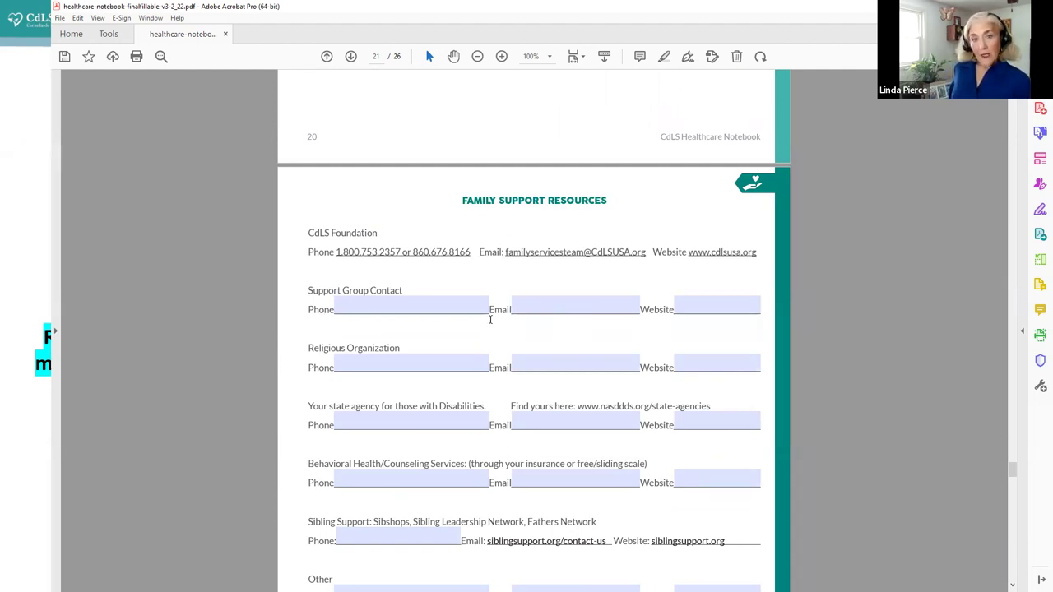
left_click(475, 360)
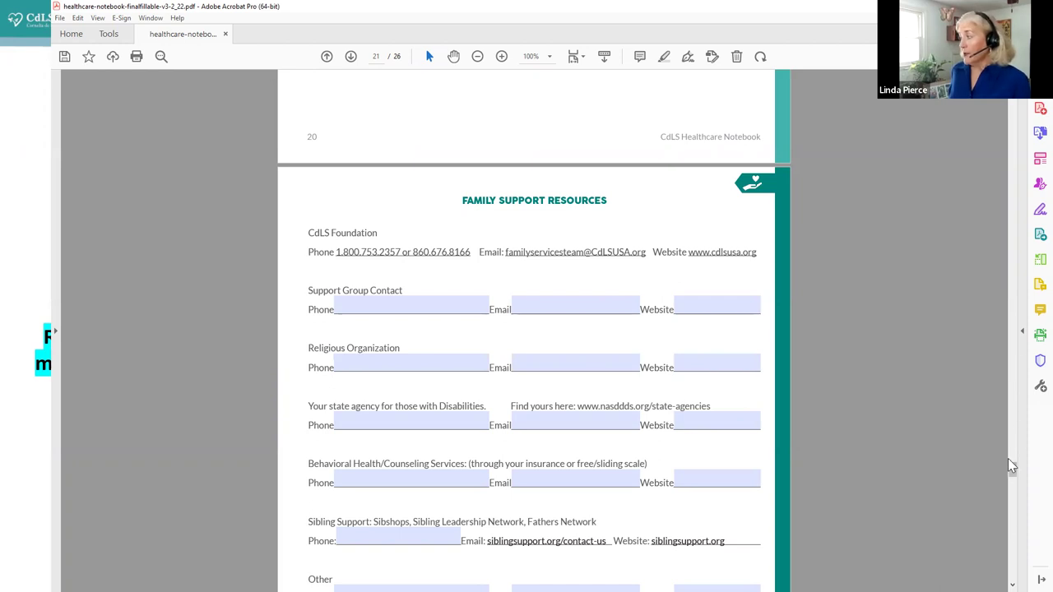
scroll(1015, 470, "down", 2)
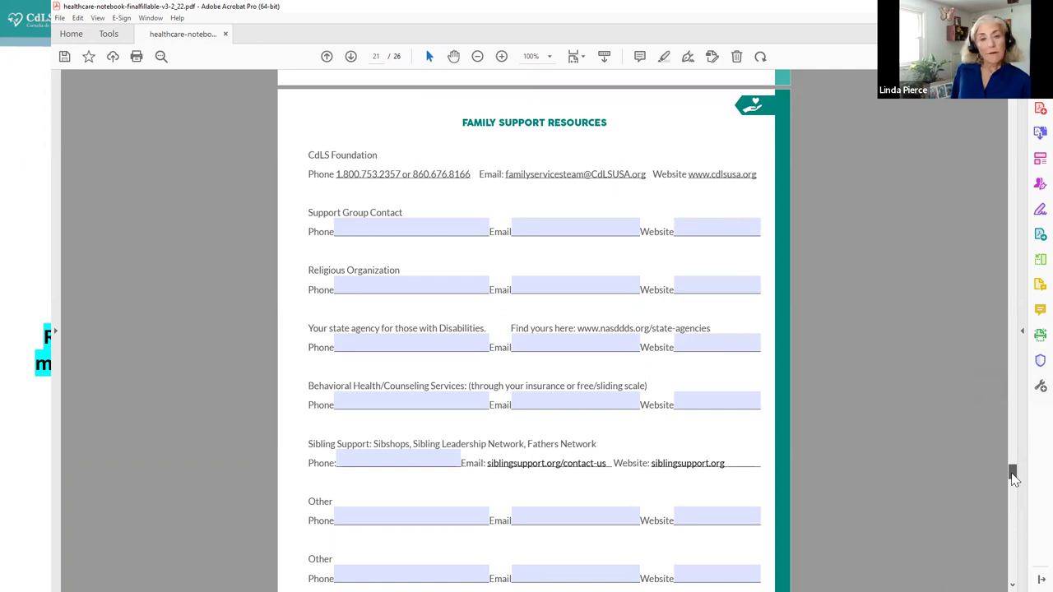
scroll(1015, 480, "down", 3)
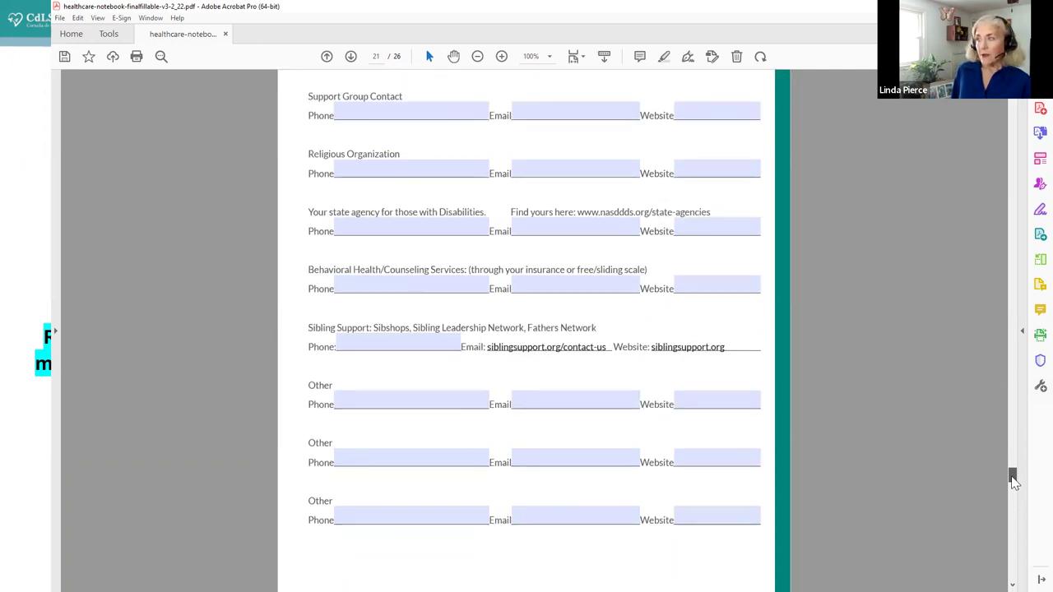
left_click(428, 339)
left_click(434, 354)
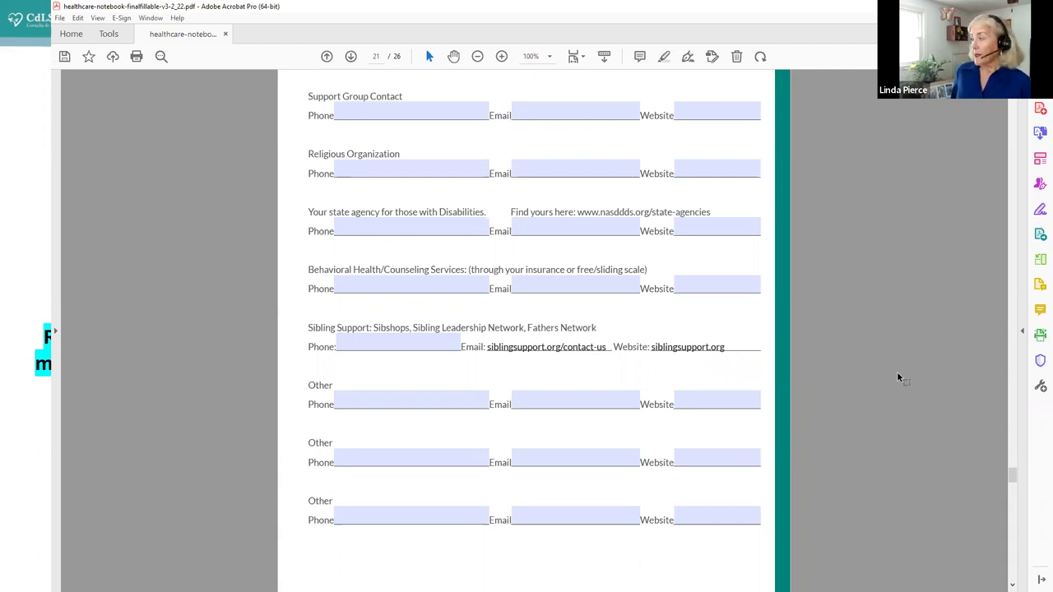
- Go past the Family Support Resources entries to the Medical Appointment Reminders table and review its provider name, date, time and questions columns
scroll(1014, 482, "up", 1)
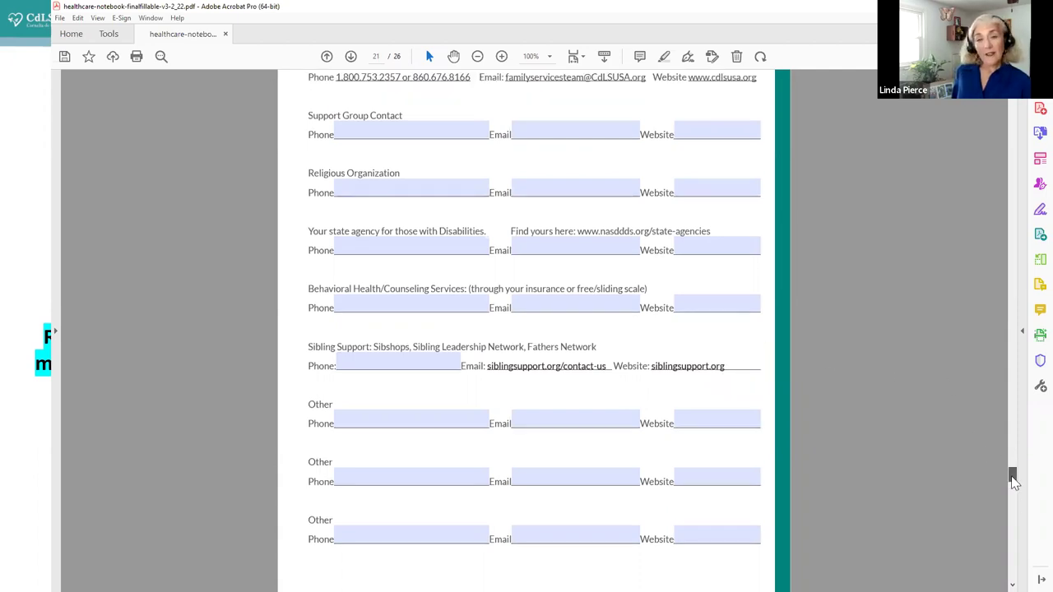
scroll(1013, 482, "down", 3)
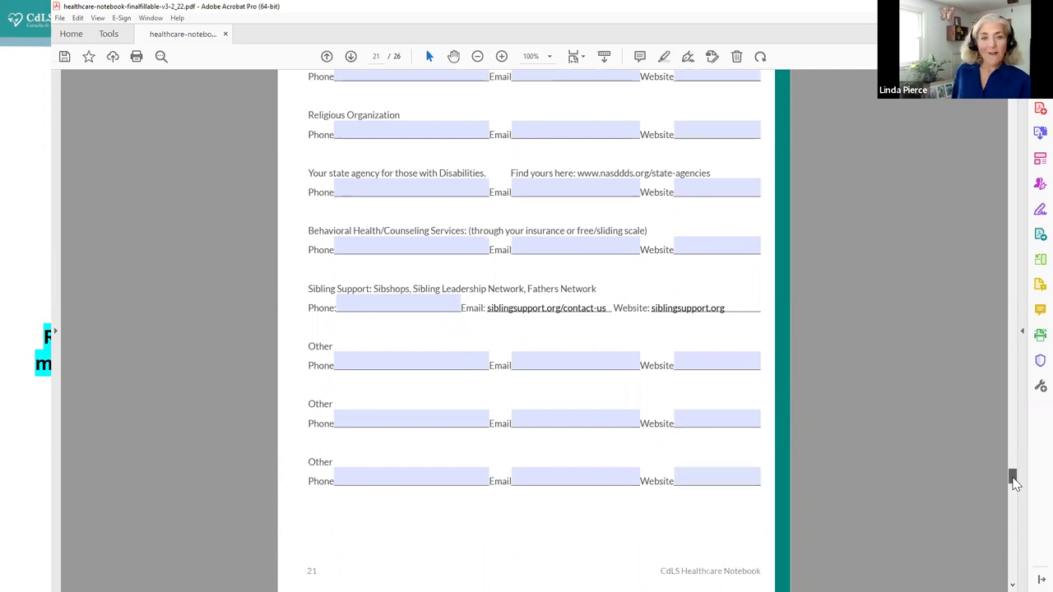
scroll(1014, 482, "down", 15)
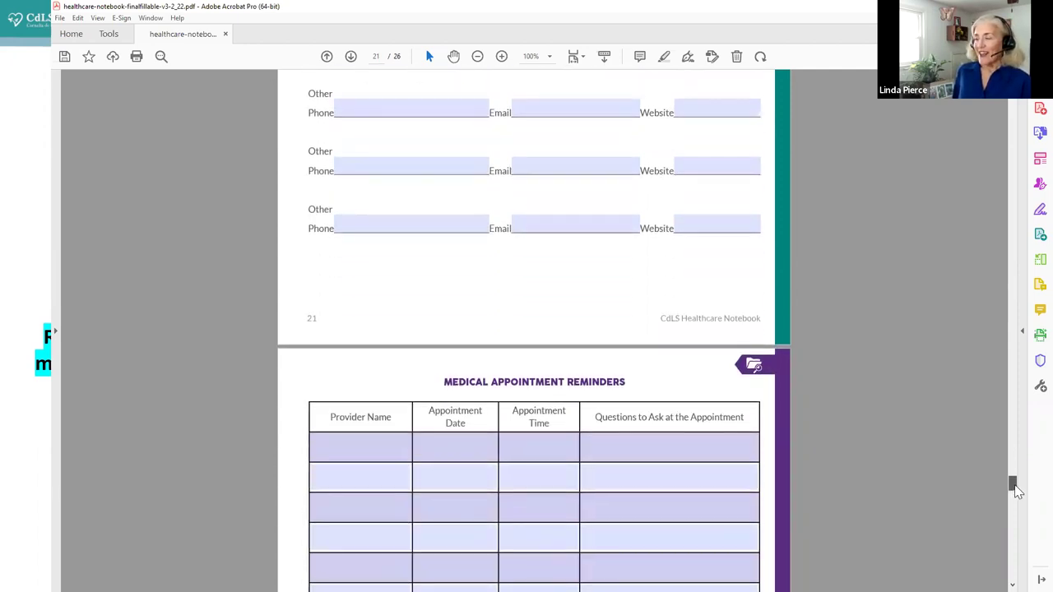
left_click_drag(1018, 493, 1021, 498)
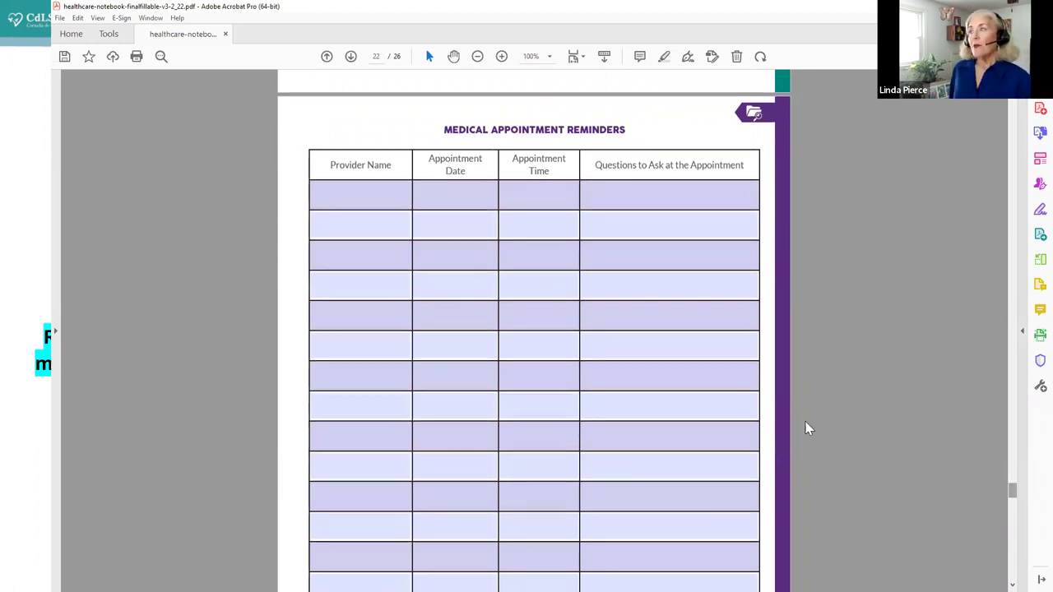
left_click(321, 232)
left_click(449, 202)
left_click(543, 202)
left_click(596, 201)
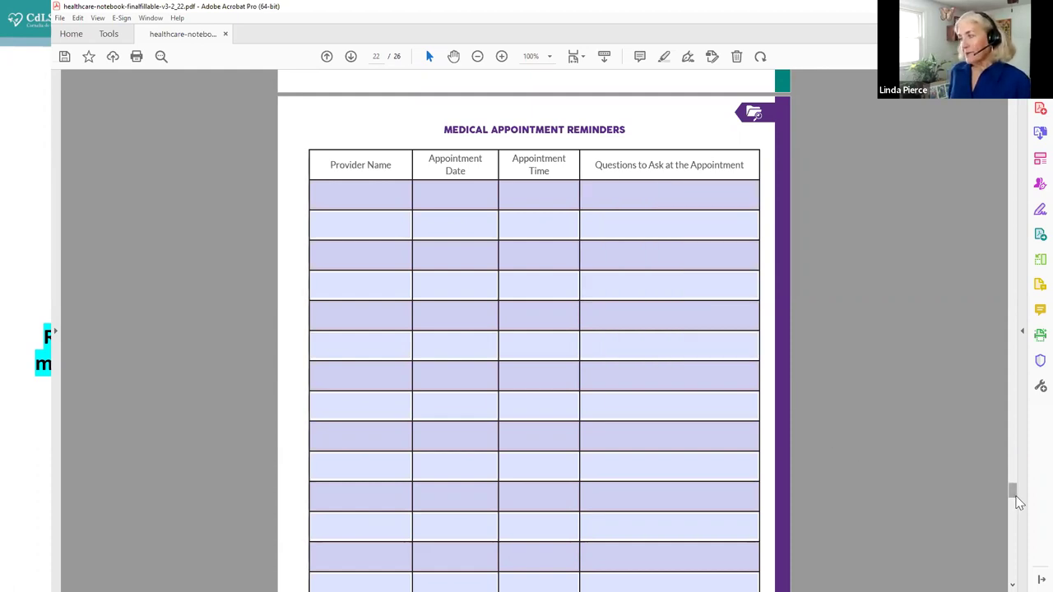
- Look over the ER Visits, Procedures, Surgeries, and Inpatient Stays table from its setting checkboxes down to the last row
left_click_drag(1015, 496, 1021, 522)
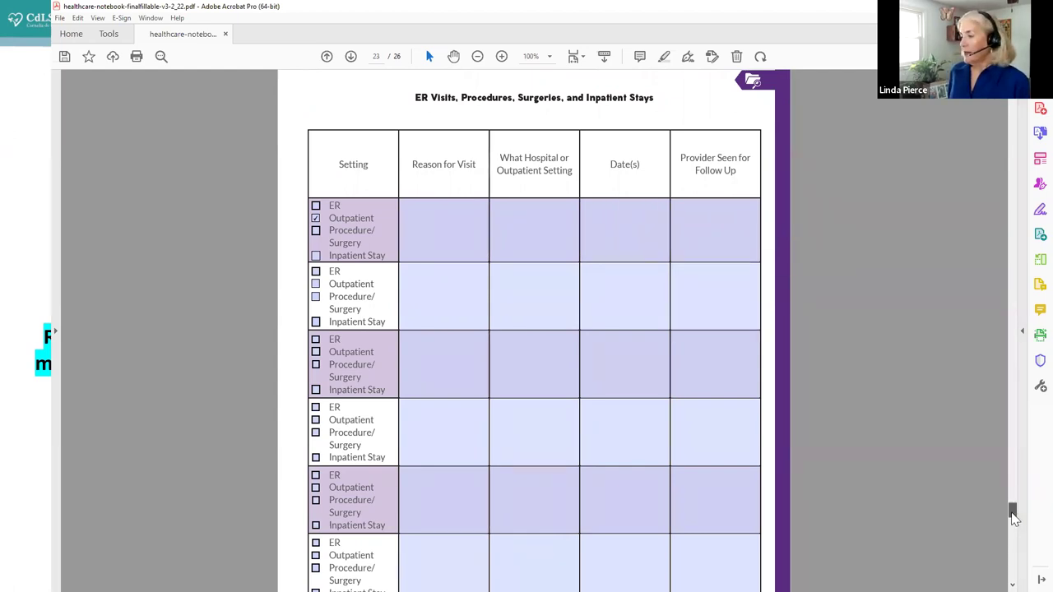
left_click_drag(1013, 521, 1017, 534)
scroll(1017, 533, "down", 2)
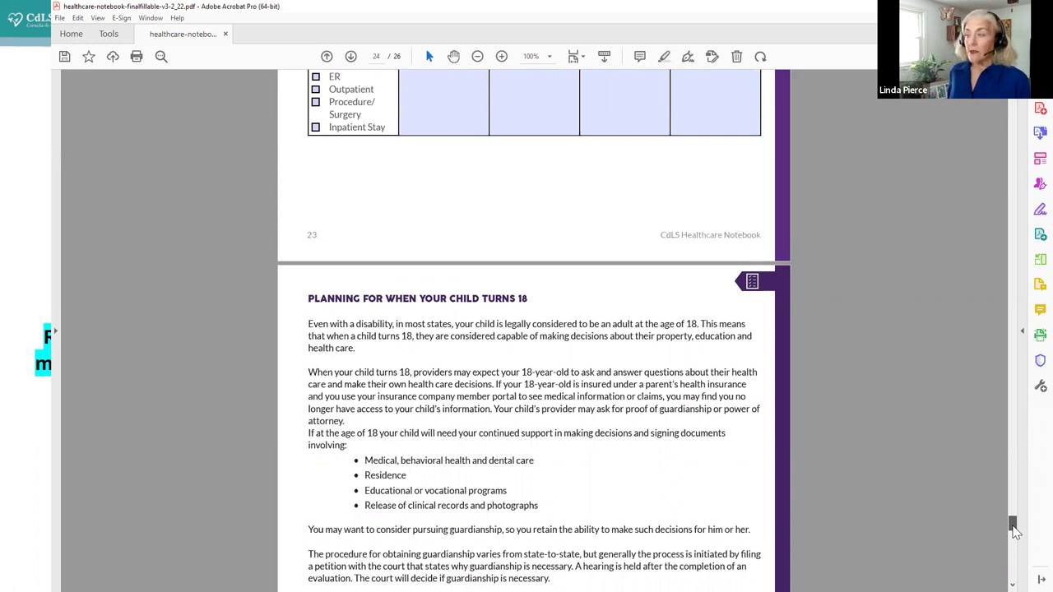
- Read the Planning for When Your Child Turns 18 page, from the guardianship and conservatorship guidance through the encouraged planning actions
scroll(1015, 530, "down", 2)
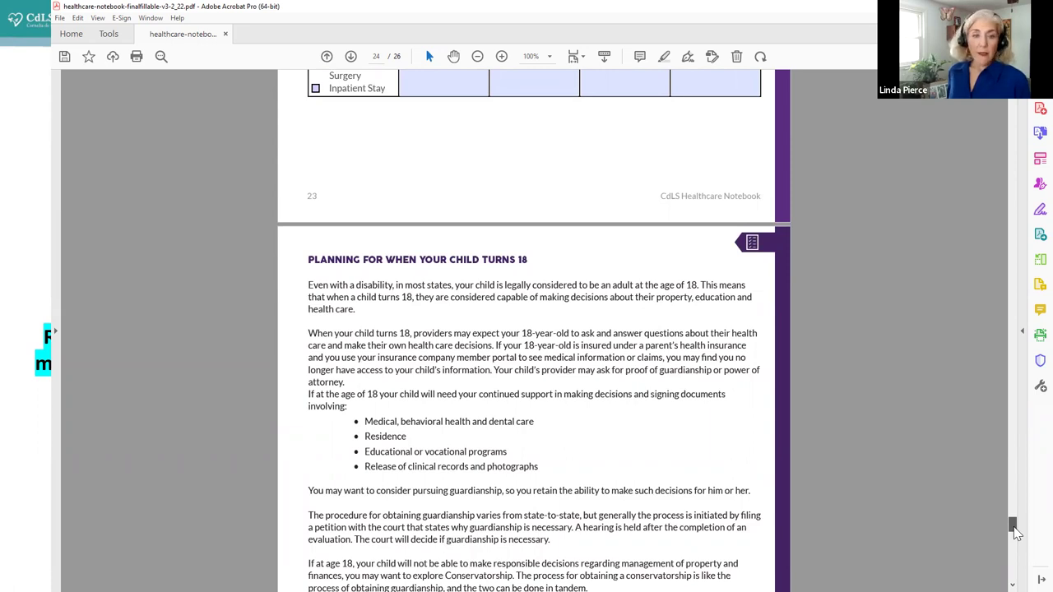
scroll(1015, 531, "down", 10)
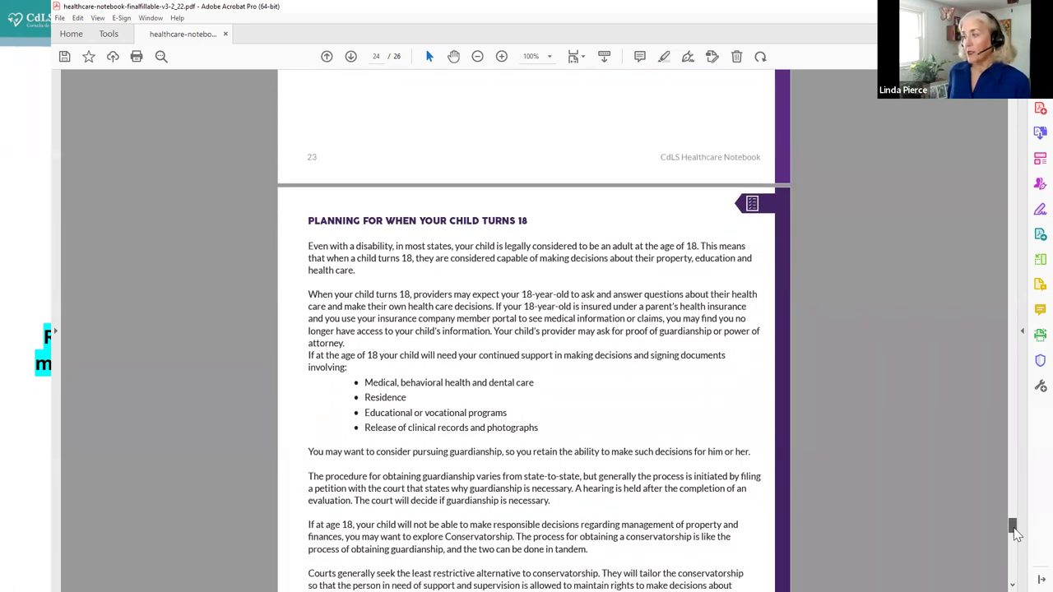
scroll(1017, 538, "down", 3)
scroll(1018, 542, "down", 3)
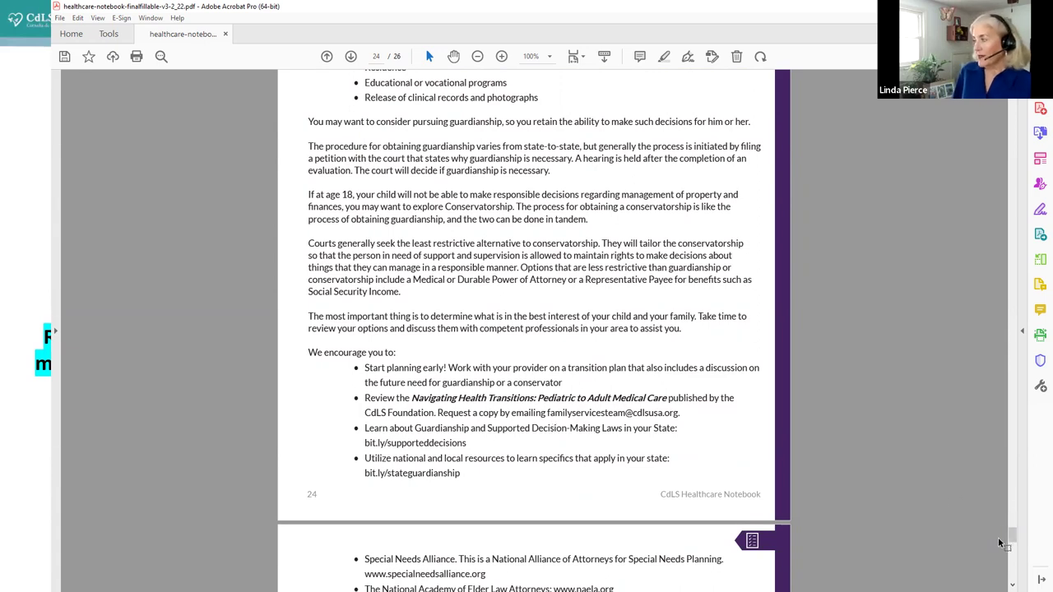
- Review the Additional Resources page with its growth chart, recreation, medical alert card and critical care links
left_click_drag(1014, 537, 1018, 567)
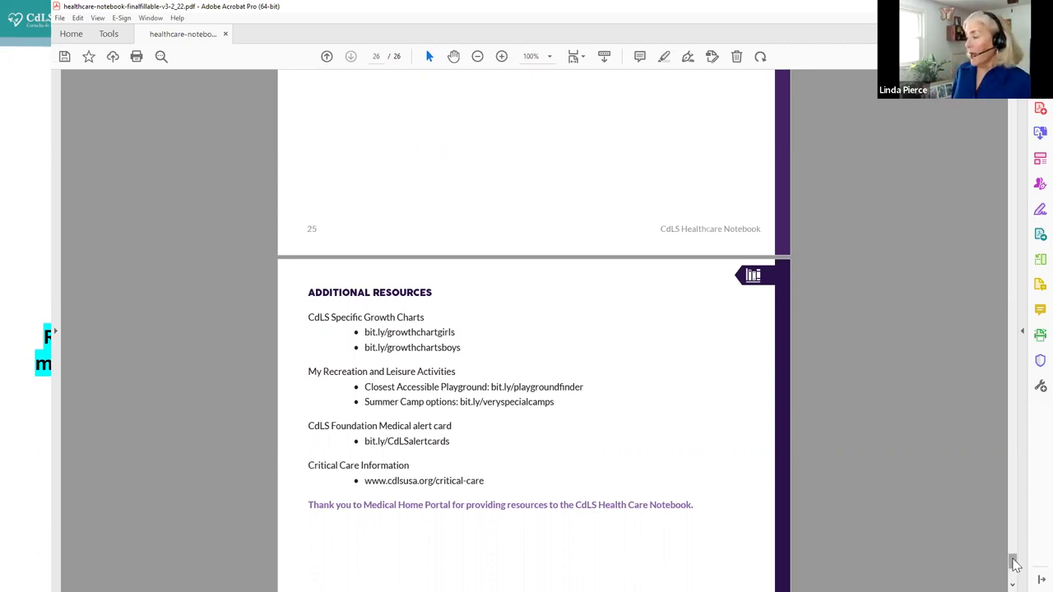
scroll(1014, 563, "down", 1)
scroll(1015, 564, "up", 5)
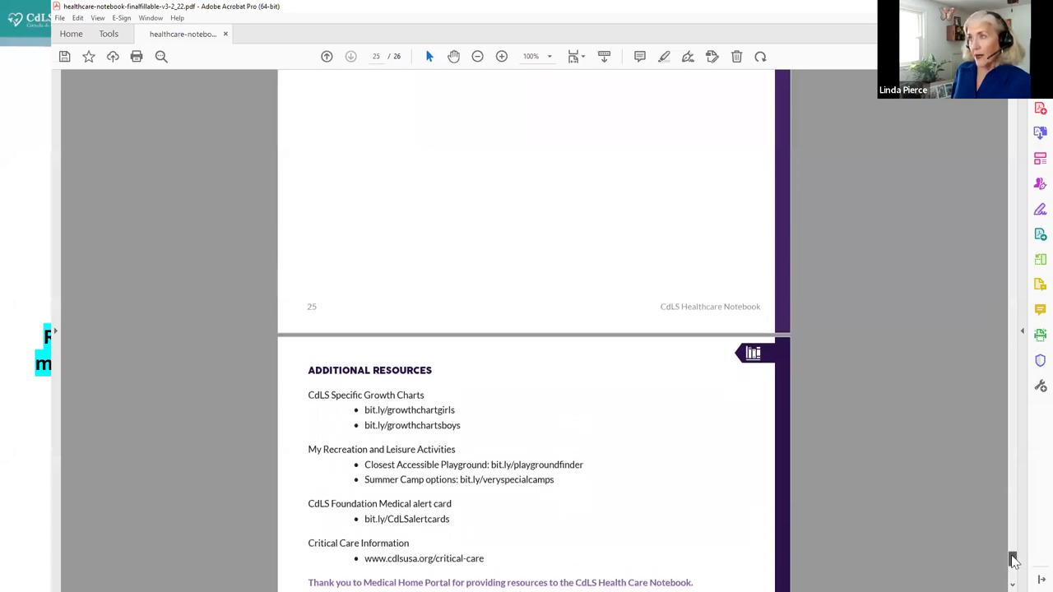